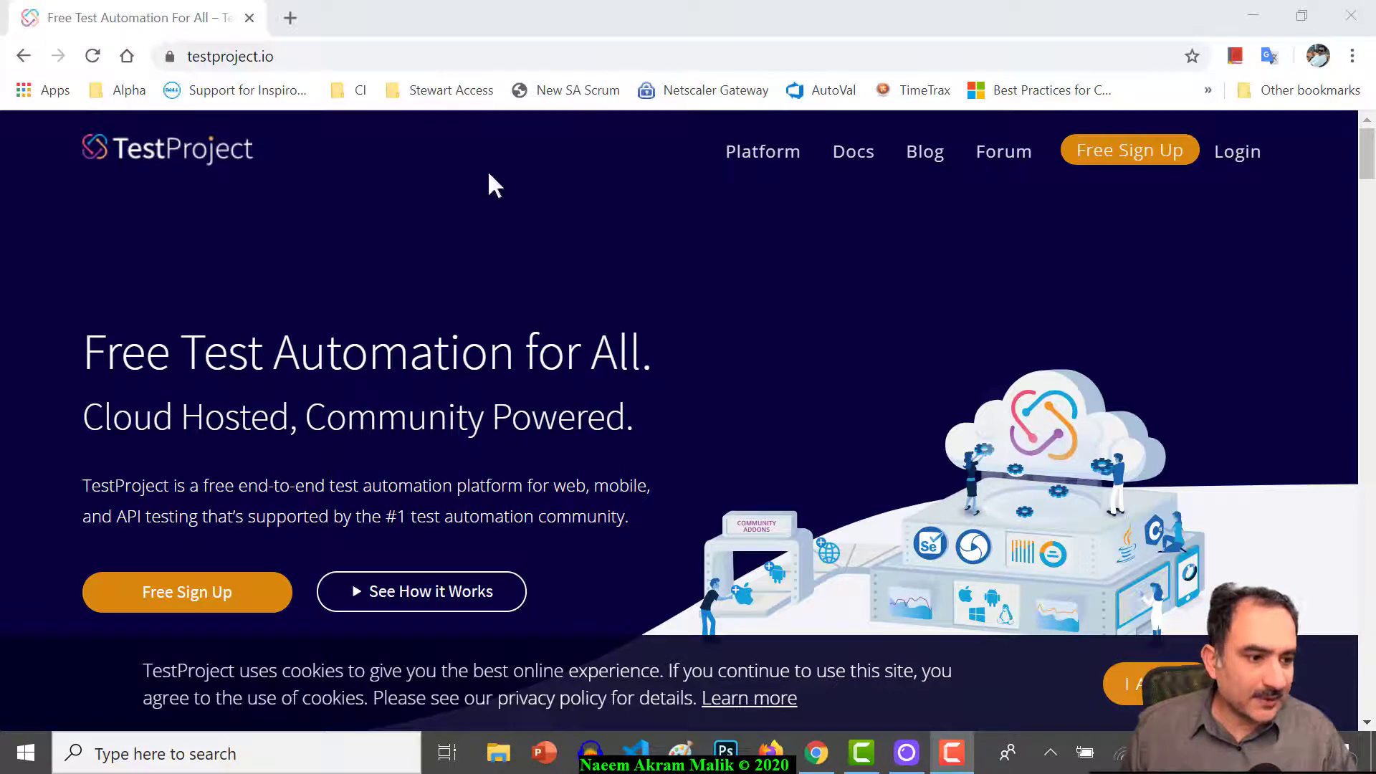
- Open TestProject's free sign-up page from the Free Sign Up header link
{"action": "left_click", "coordinate": [1141, 152]}
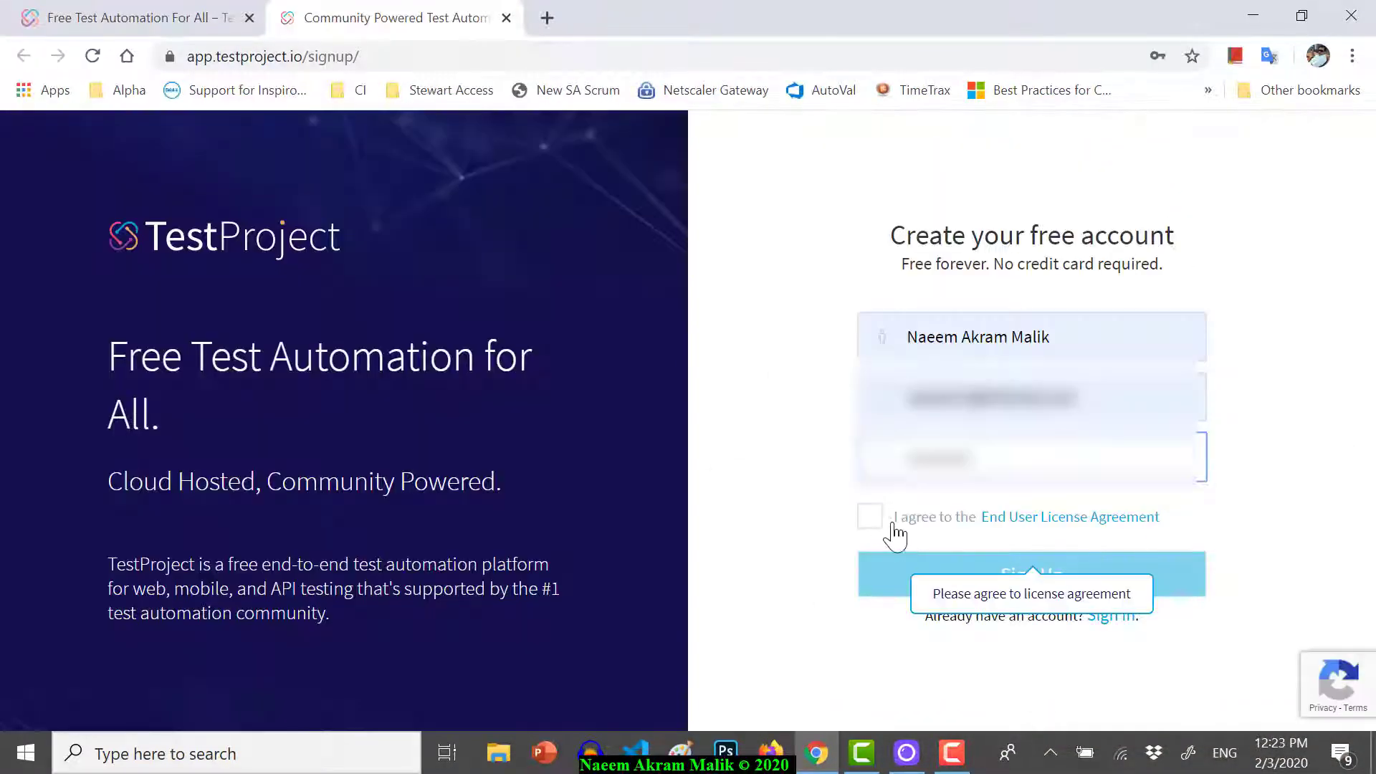
- Accept the End User License Agreement and submit the sign-up form
{"action": "left_click", "coordinate": [872, 516]}
{"action": "left_click", "coordinate": [917, 581]}
{"action": "left_click", "coordinate": [1050, 753]}
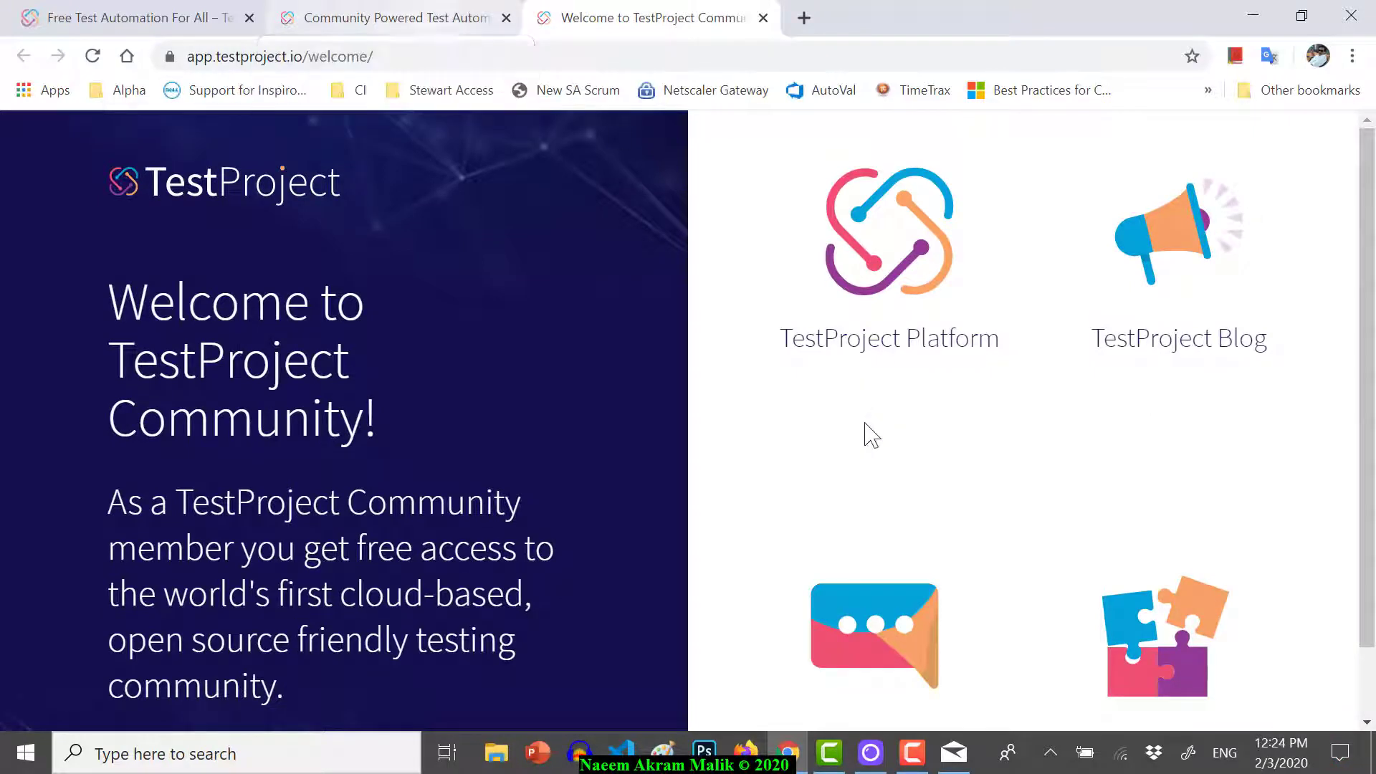
- Choose TestProject Platform among the welcome page options to reach the sign-in page
{"action": "scroll", "coordinate": [899, 502], "scroll_direction": "down", "scroll_amount": 1}
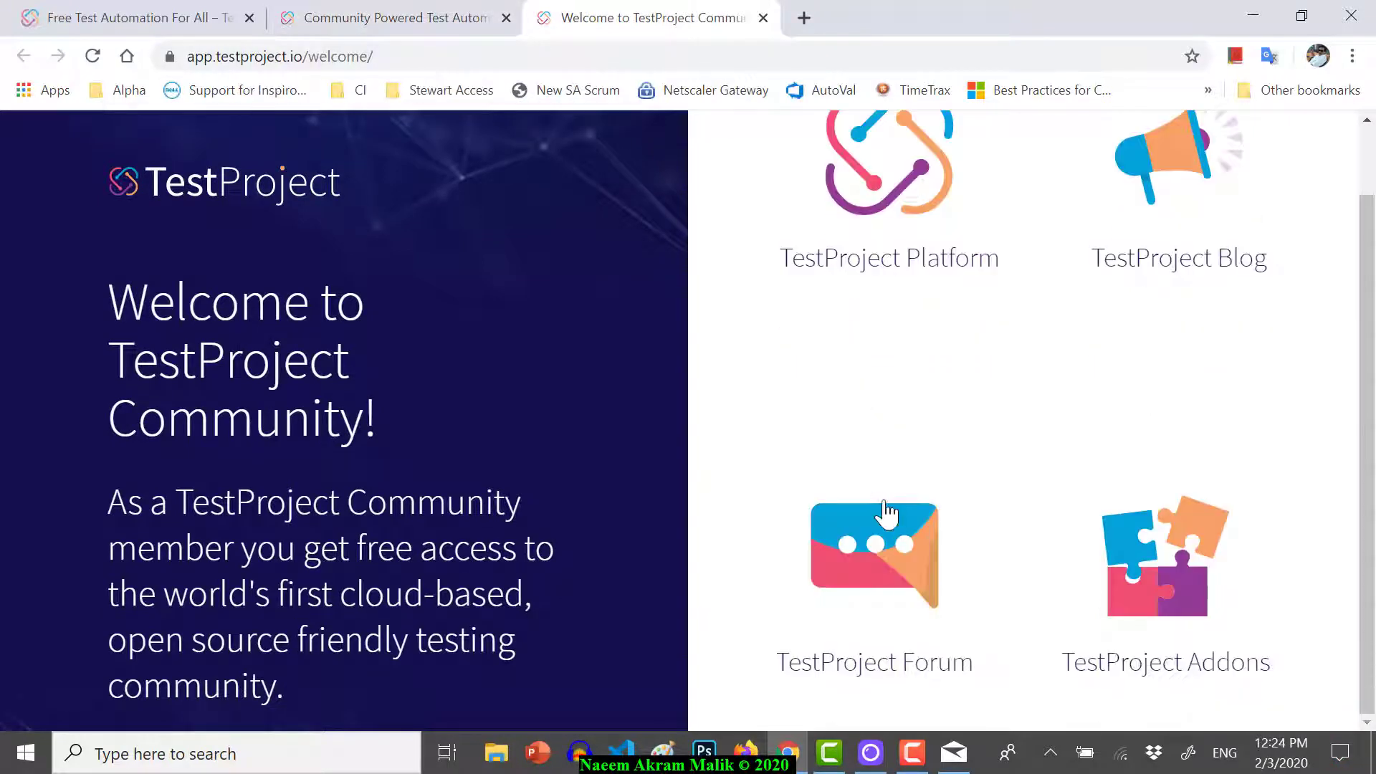
{"action": "scroll", "coordinate": [880, 530], "scroll_direction": "up", "scroll_amount": 1}
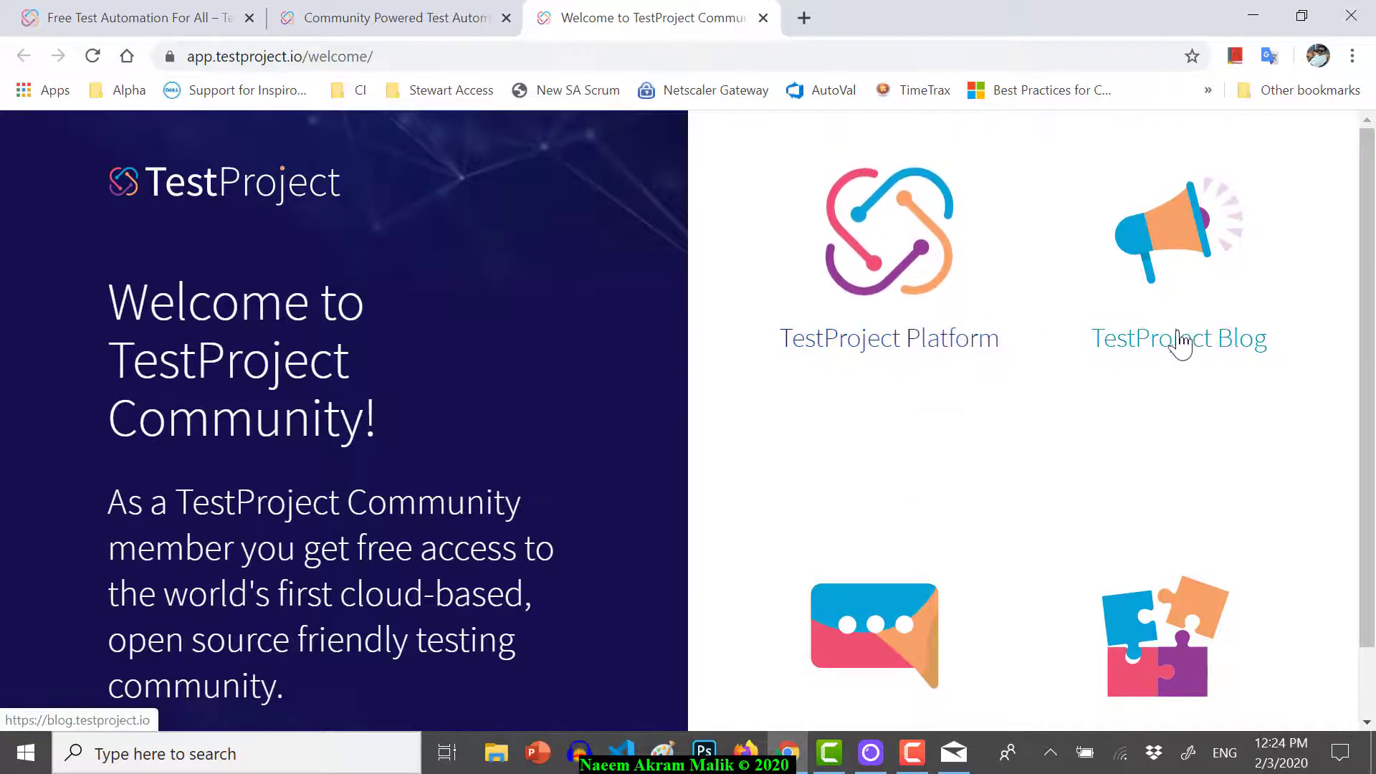
{"action": "scroll", "coordinate": [974, 444], "scroll_direction": "down", "scroll_amount": 2}
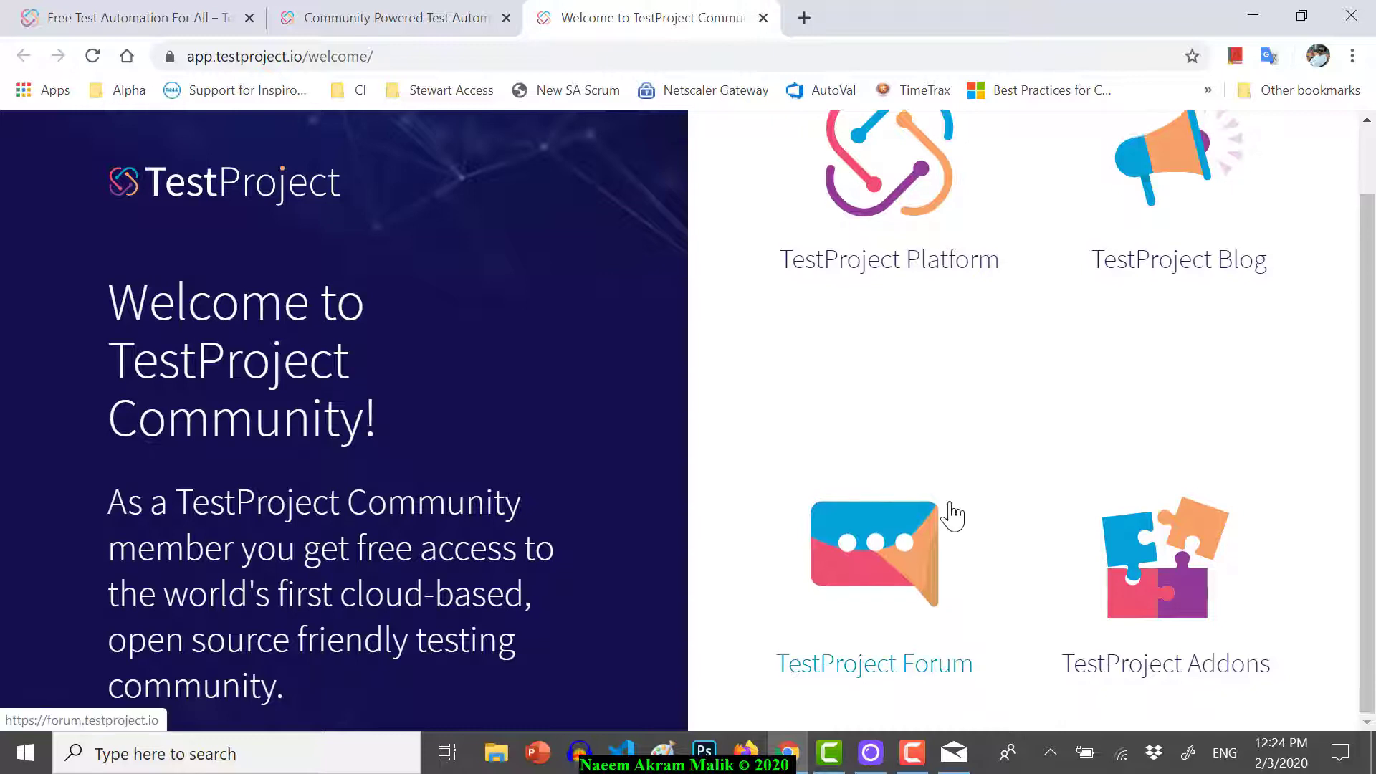
{"action": "scroll", "coordinate": [951, 514], "scroll_direction": "up", "scroll_amount": 2}
{"action": "left_click", "coordinate": [924, 287]}
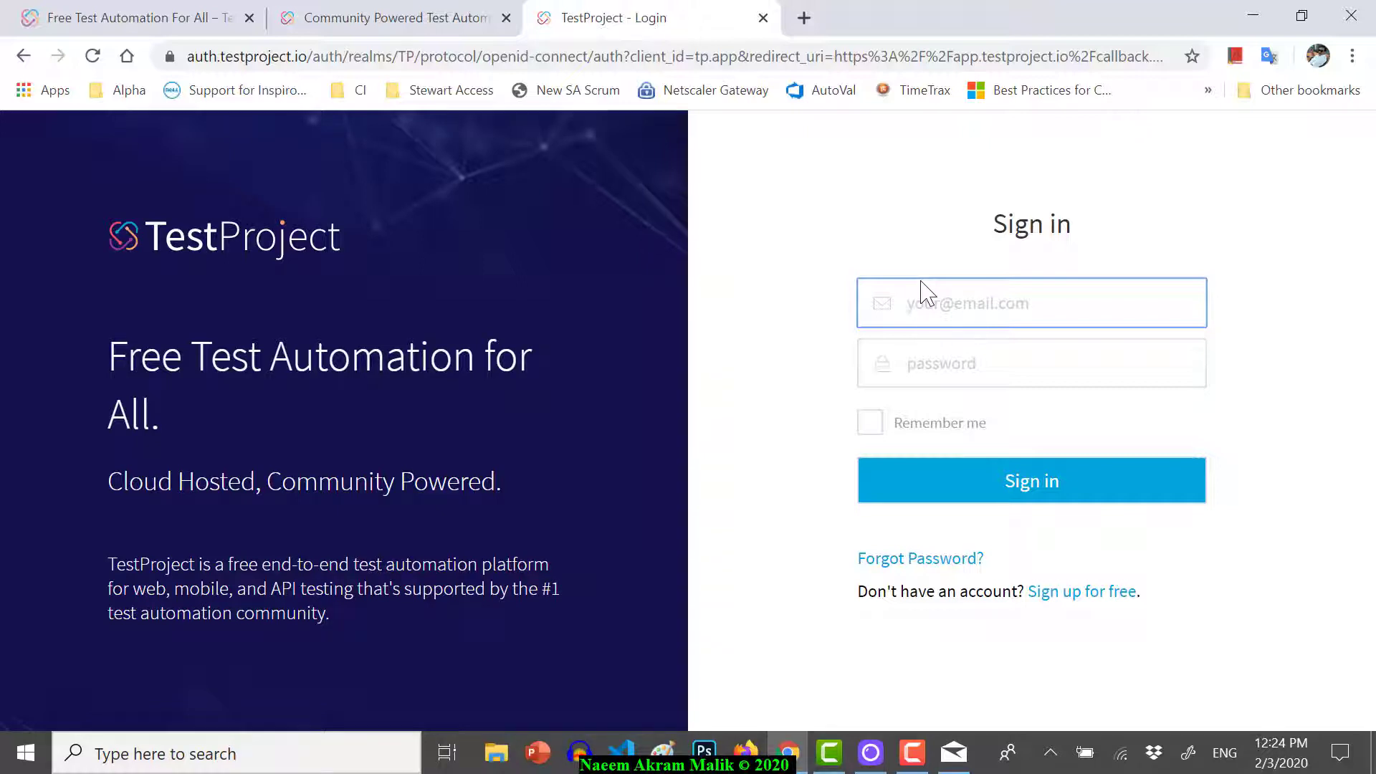
- Sign in with Remember me checked and dismiss the welcome chat message
{"action": "left_click", "coordinate": [960, 491]}
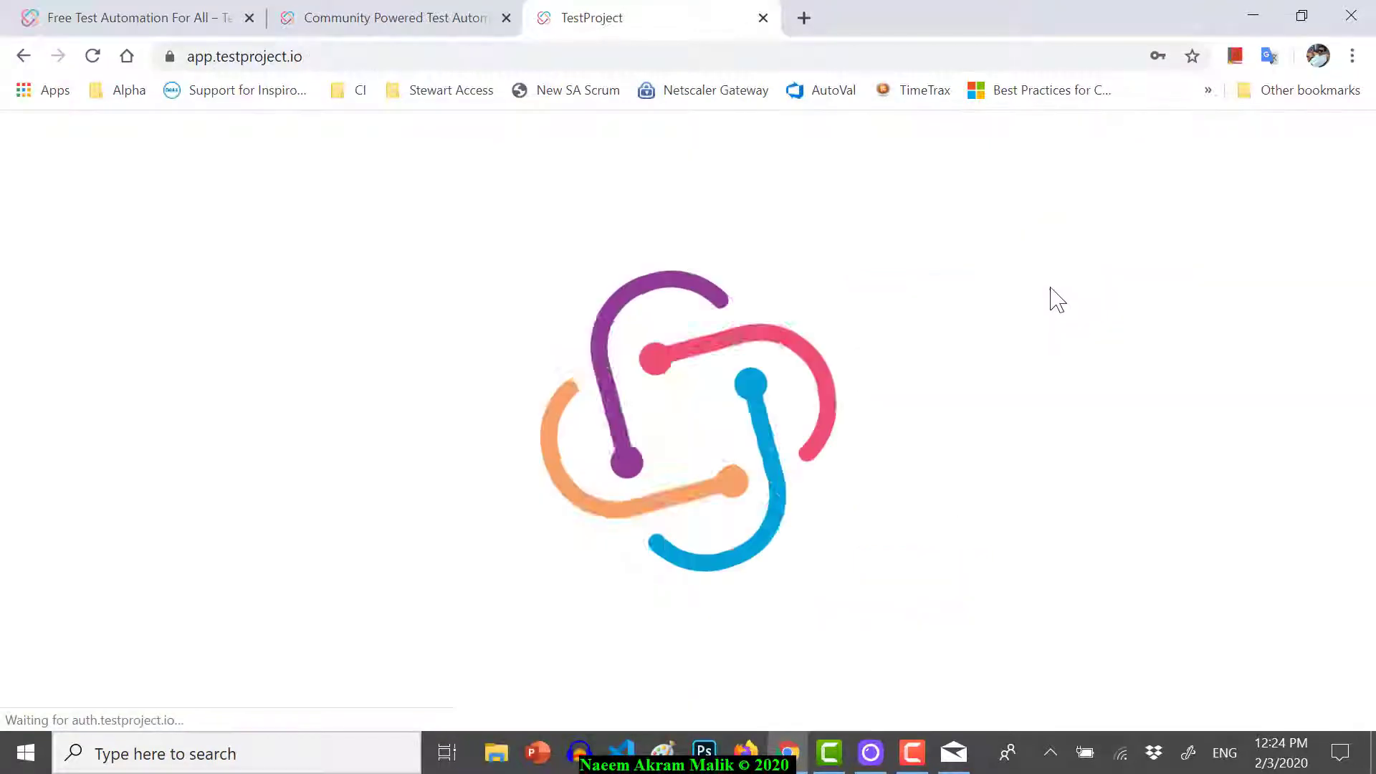
{"action": "left_click", "coordinate": [1050, 288]}
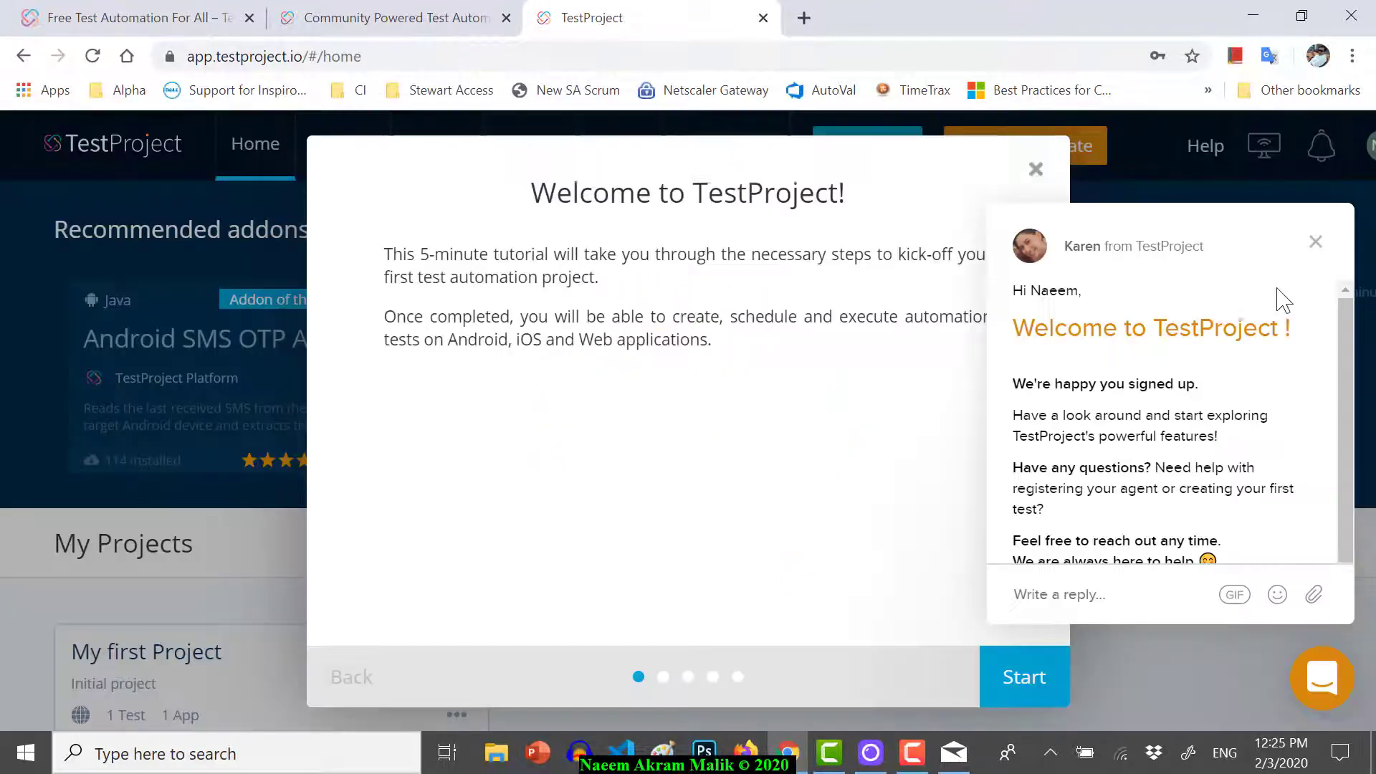
{"action": "left_click", "coordinate": [1310, 241]}
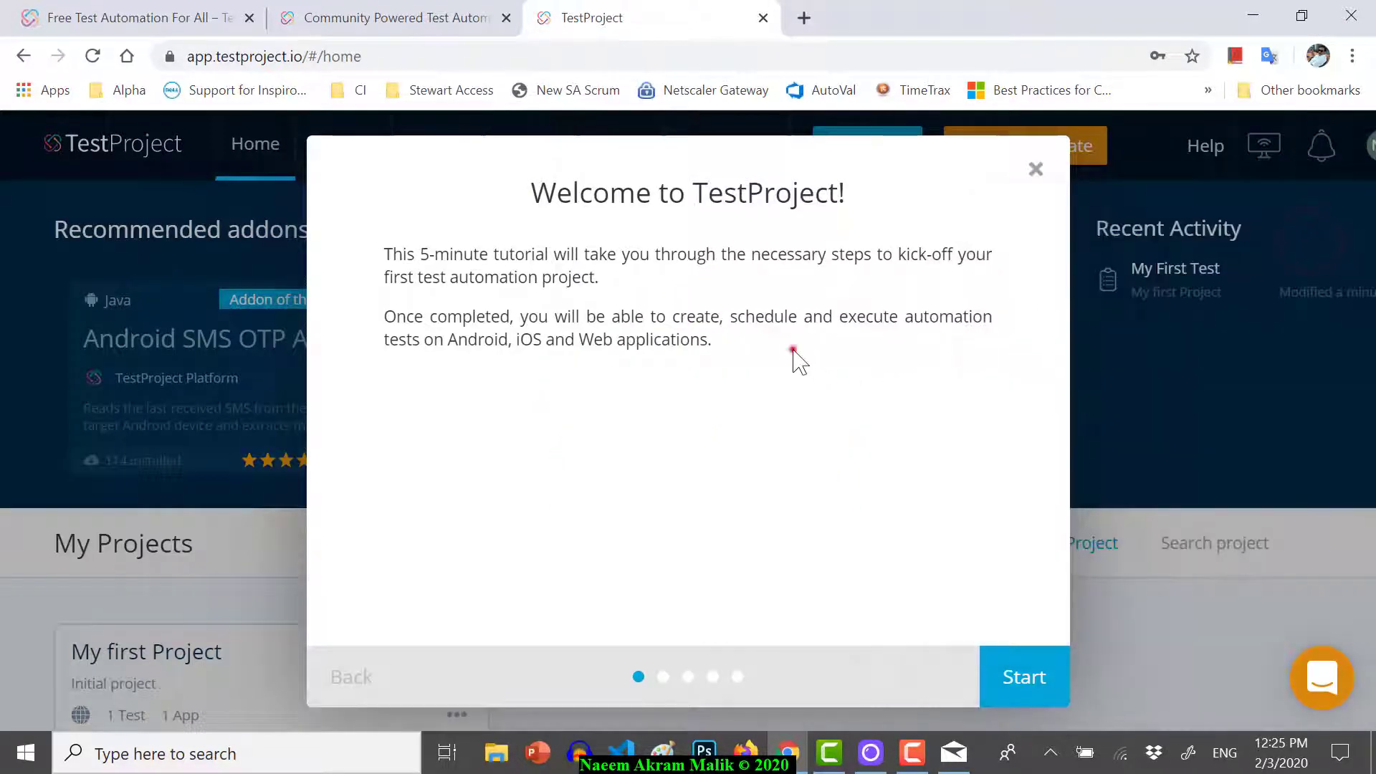
- Start the welcome tutorial and download the Windows TestProject Agent installer
{"action": "left_click", "coordinate": [792, 350]}
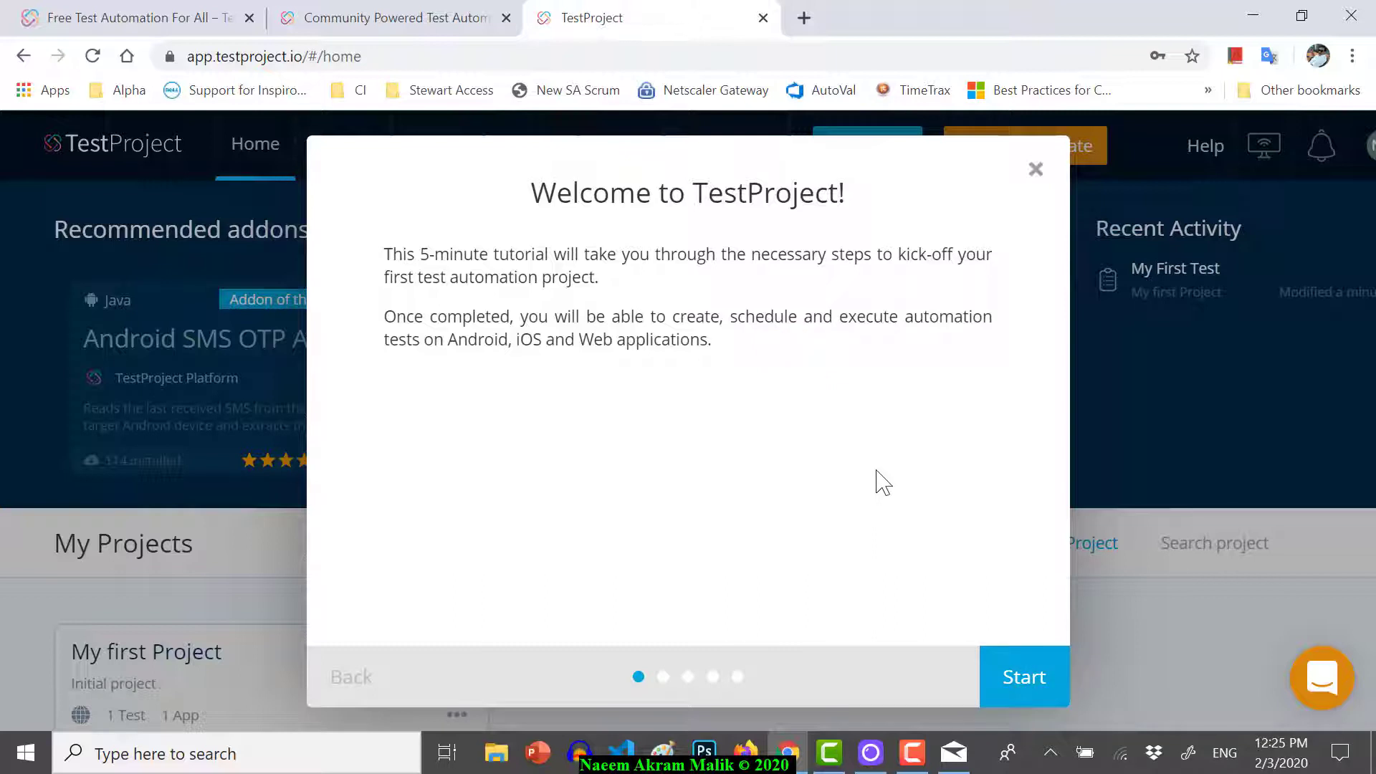
{"action": "left_click", "coordinate": [1006, 680]}
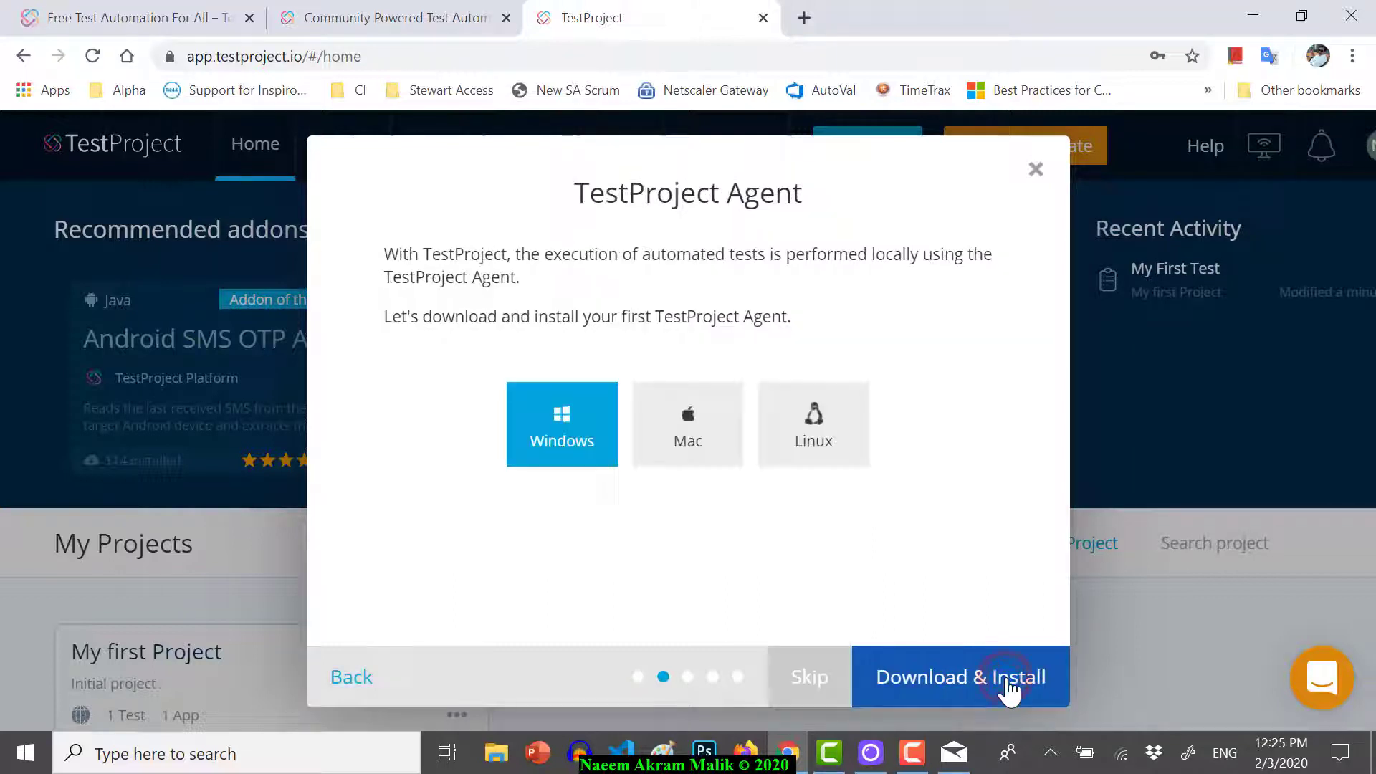
{"action": "left_click", "coordinate": [564, 436]}
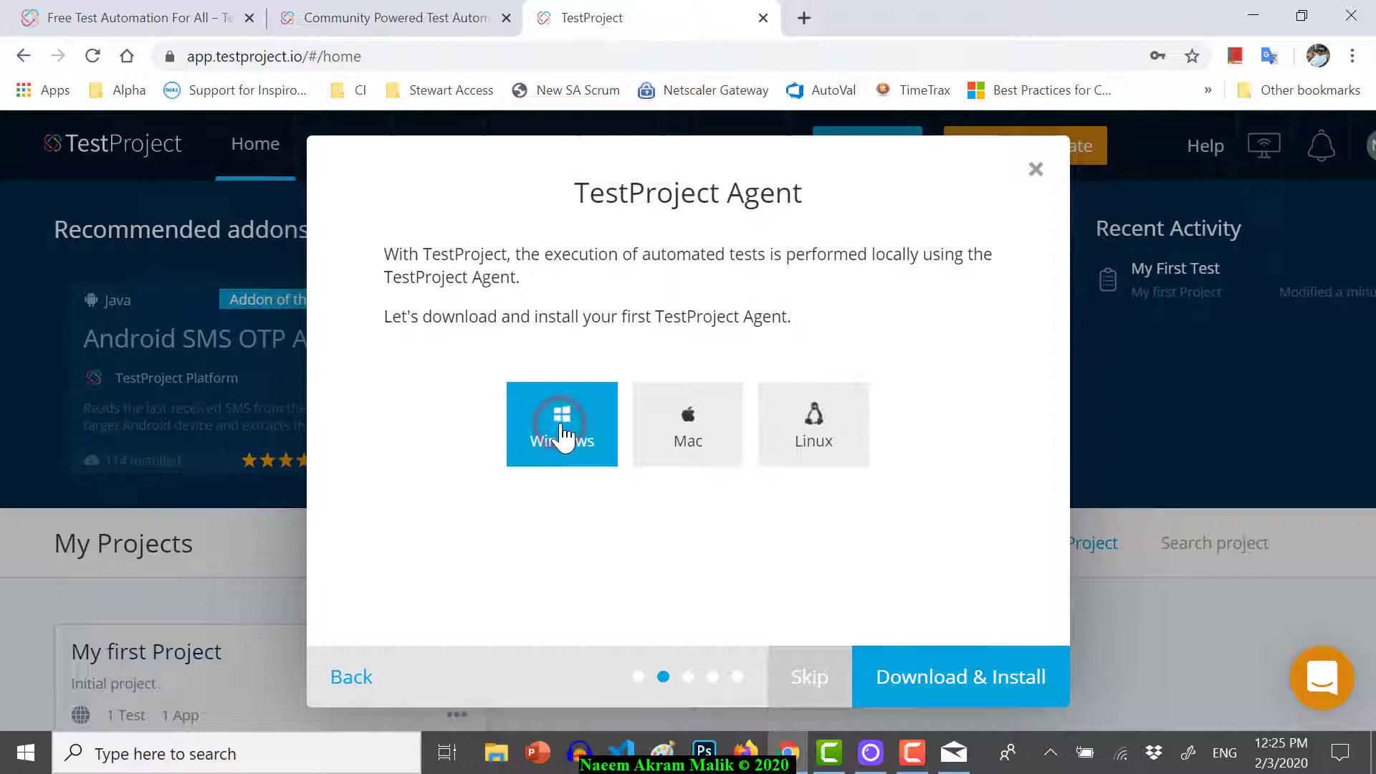
{"action": "left_click", "coordinate": [986, 681]}
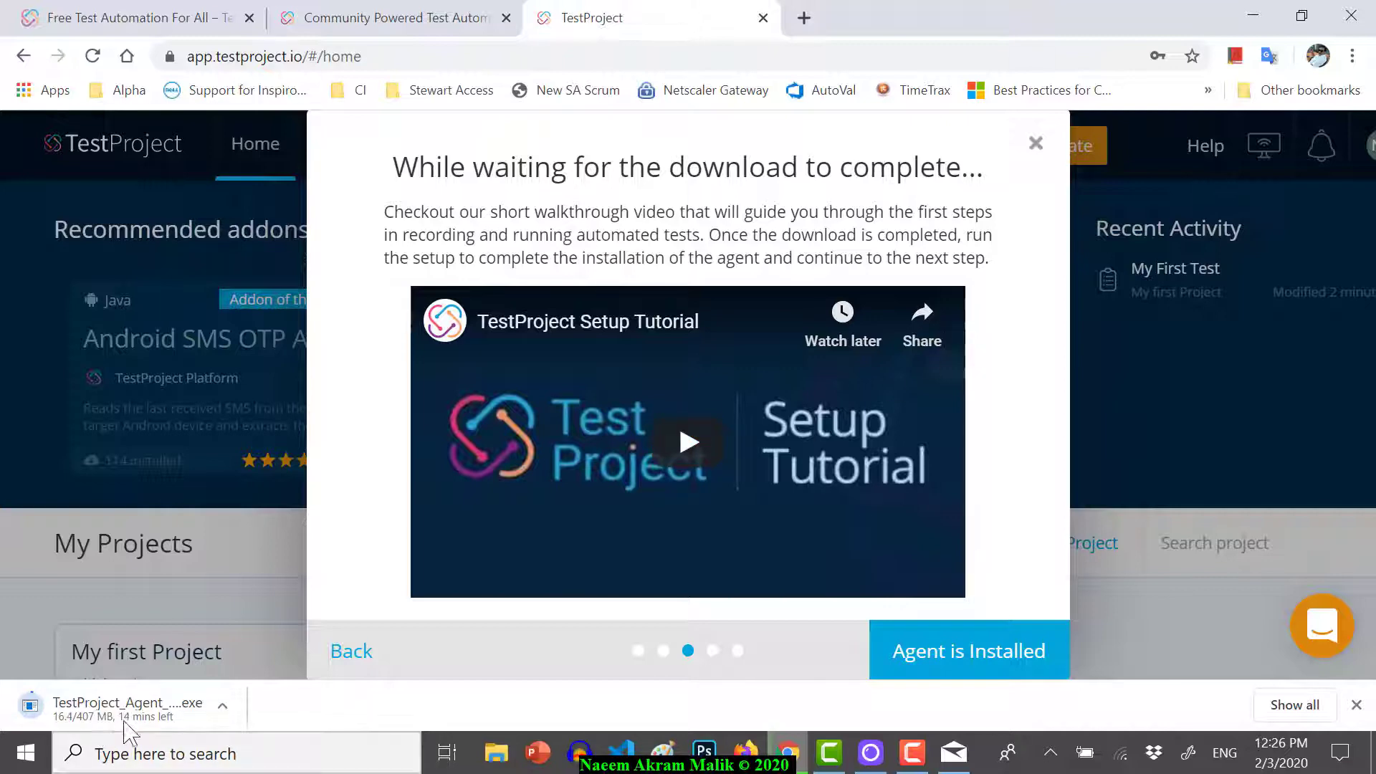
- Open a new blank browser tab while the agent installer downloads
{"action": "left_click", "coordinate": [750, 223]}
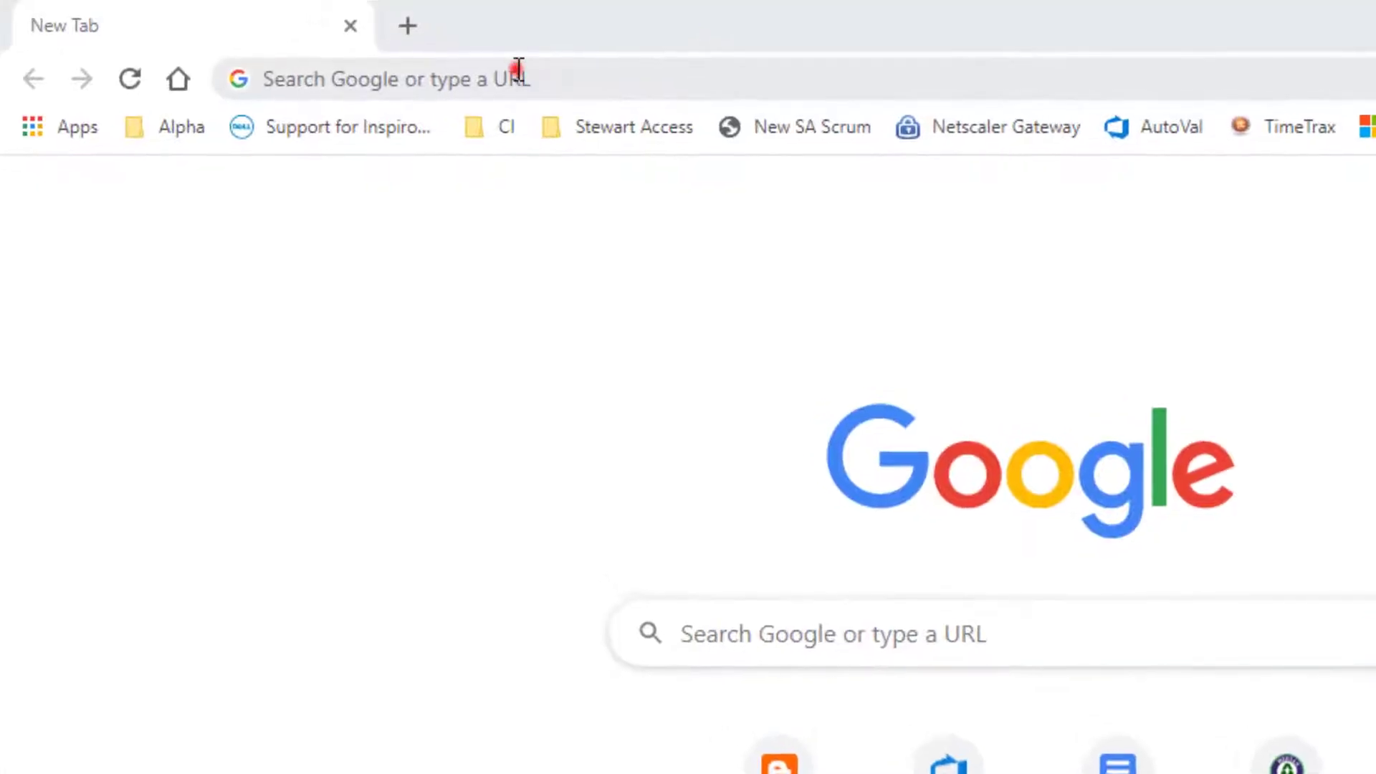
- Load testproject.io via the address-bar suggestion for 'test' and log in to the app
{"action": "left_click", "coordinate": [516, 68]}
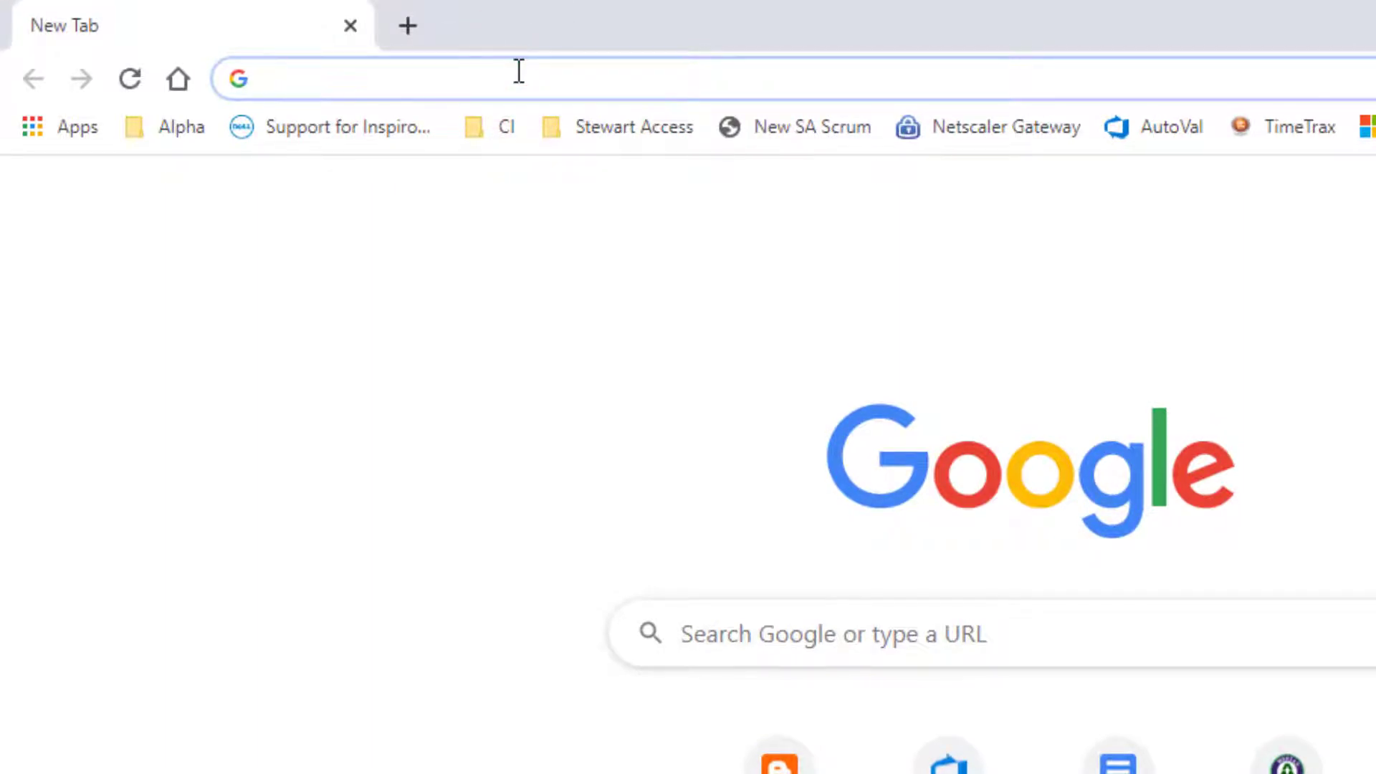
{"action": "type", "text": "test"}
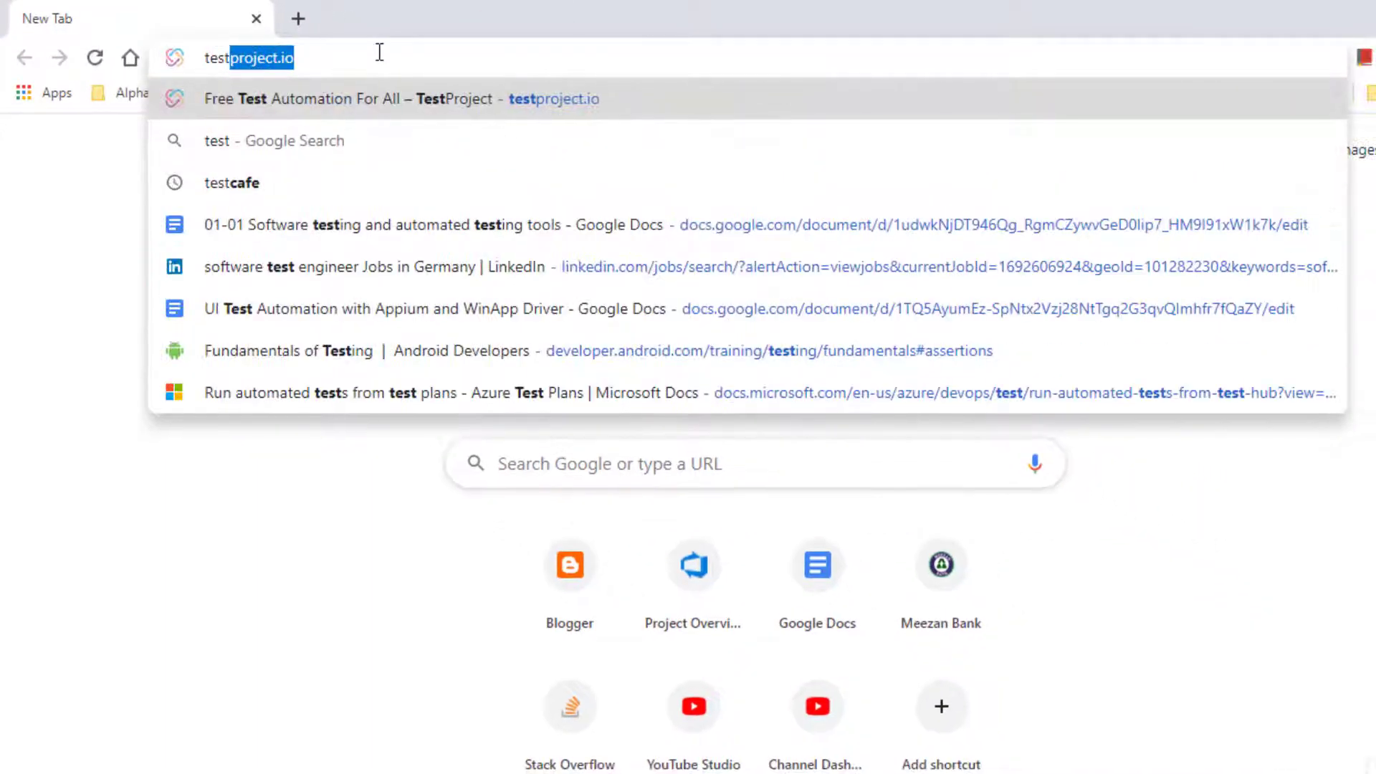
{"action": "key", "text": "Right"}
{"action": "key", "text": "Return"}
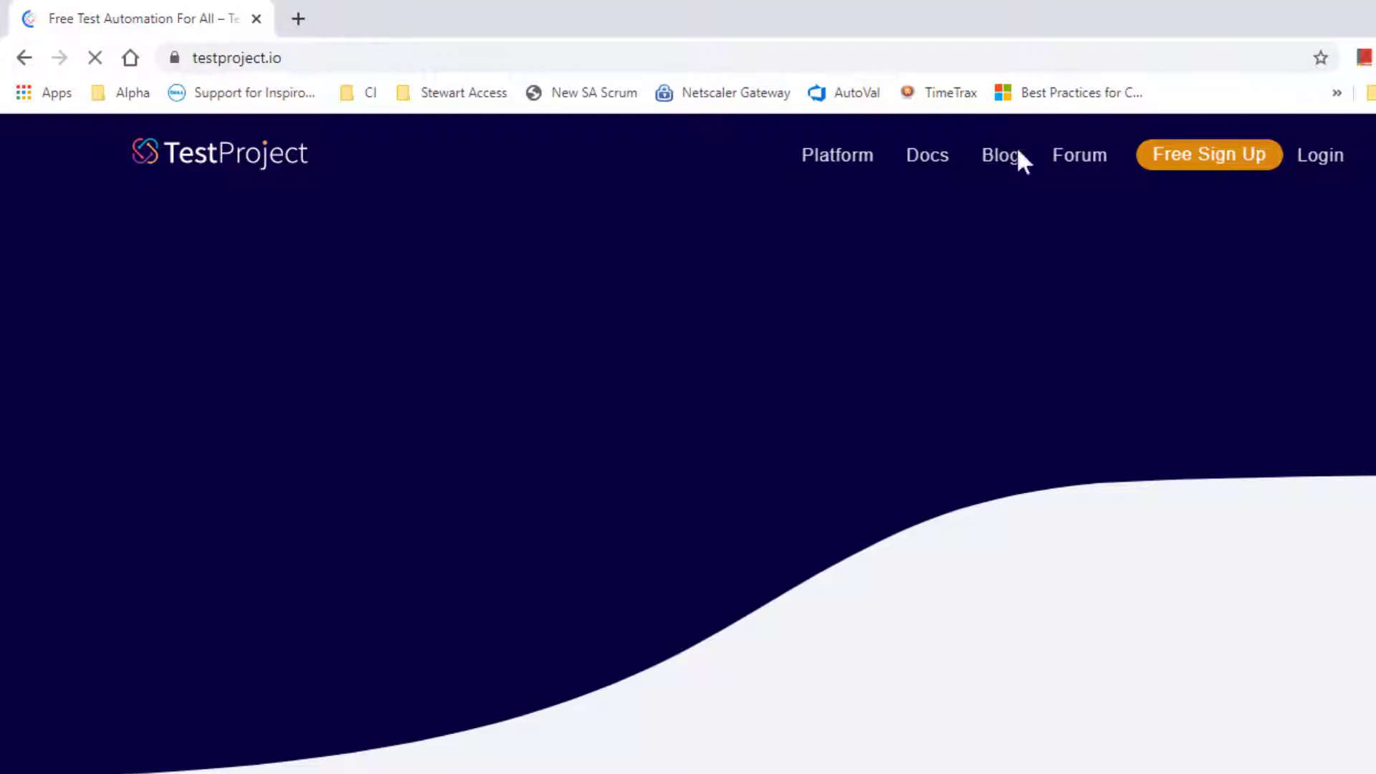
{"action": "left_click", "coordinate": [1319, 156]}
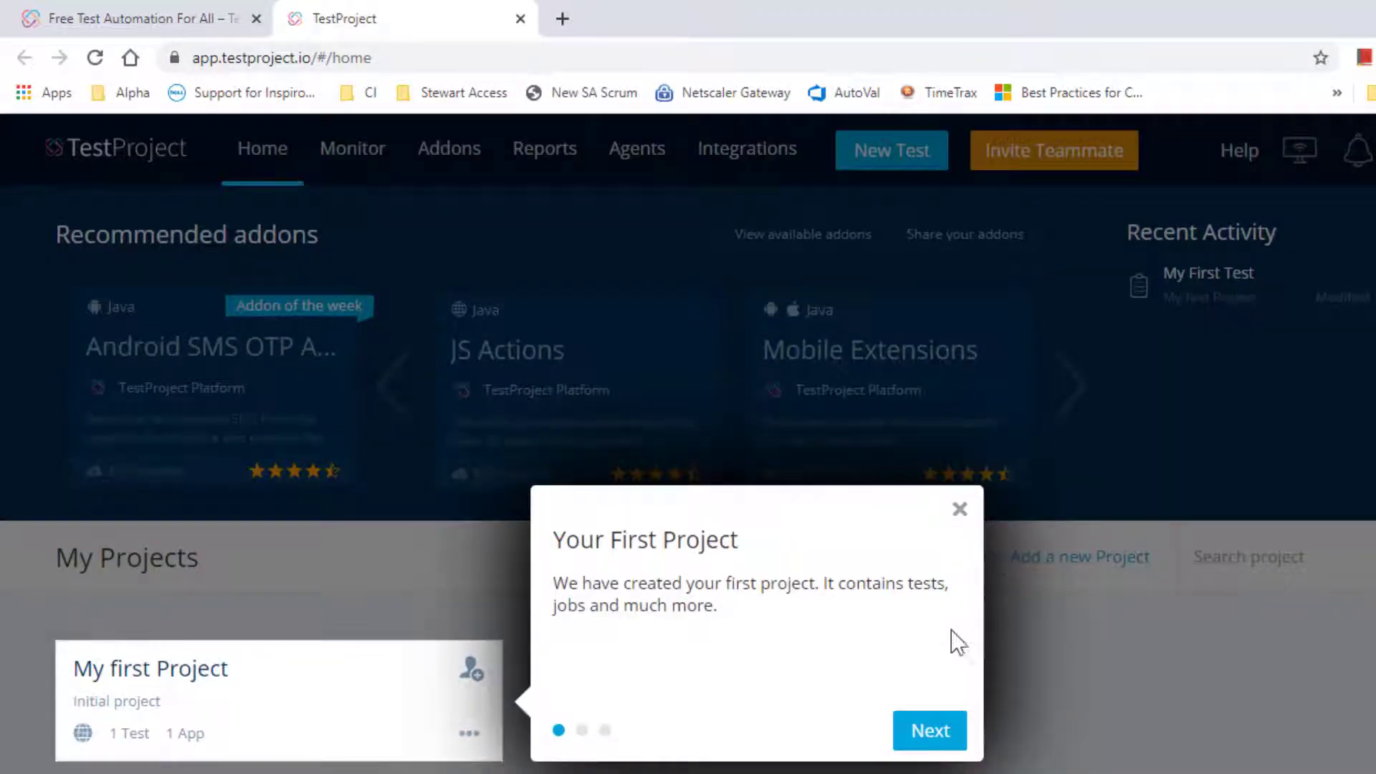
- Follow the tour past team invites into My first Project and open My First Test
{"action": "left_click", "coordinate": [920, 731]}
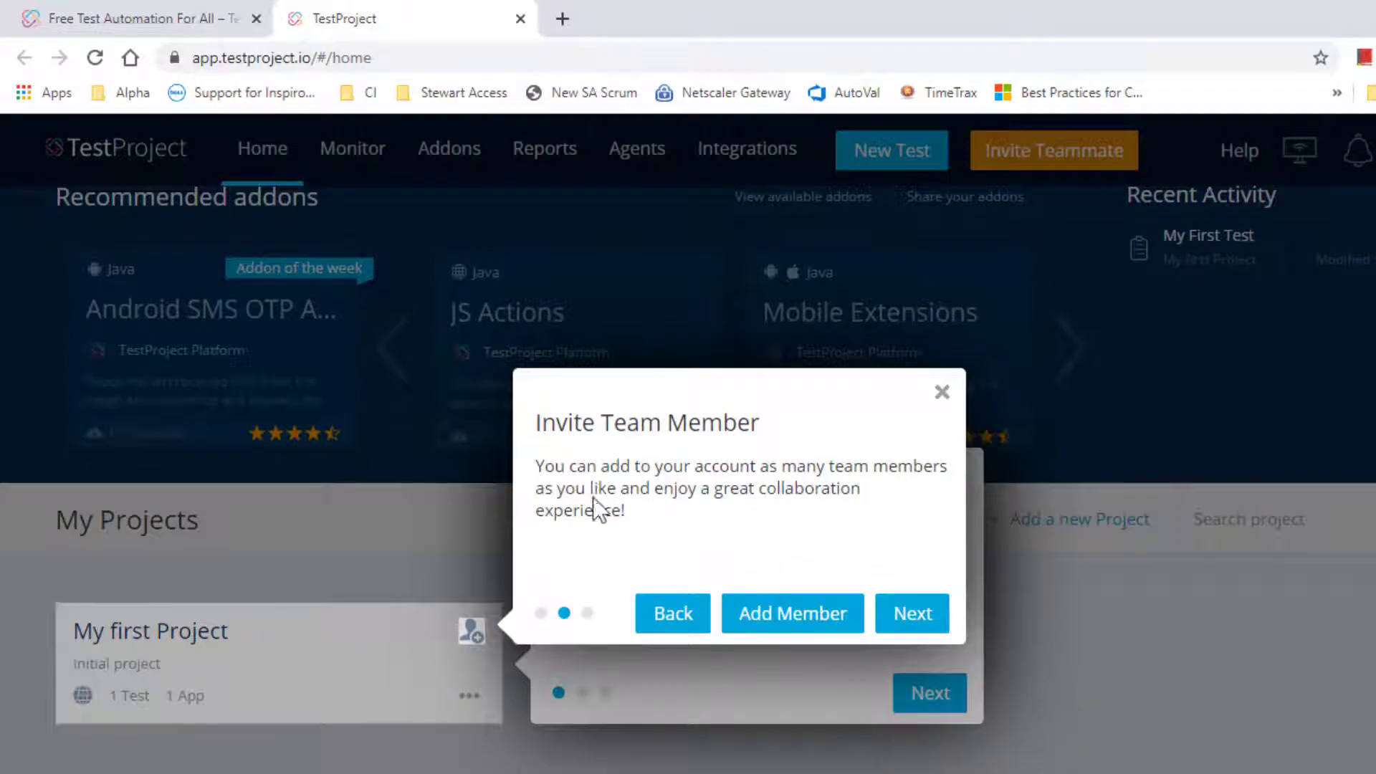
{"action": "left_click", "coordinate": [912, 613]}
{"action": "left_click", "coordinate": [870, 613]}
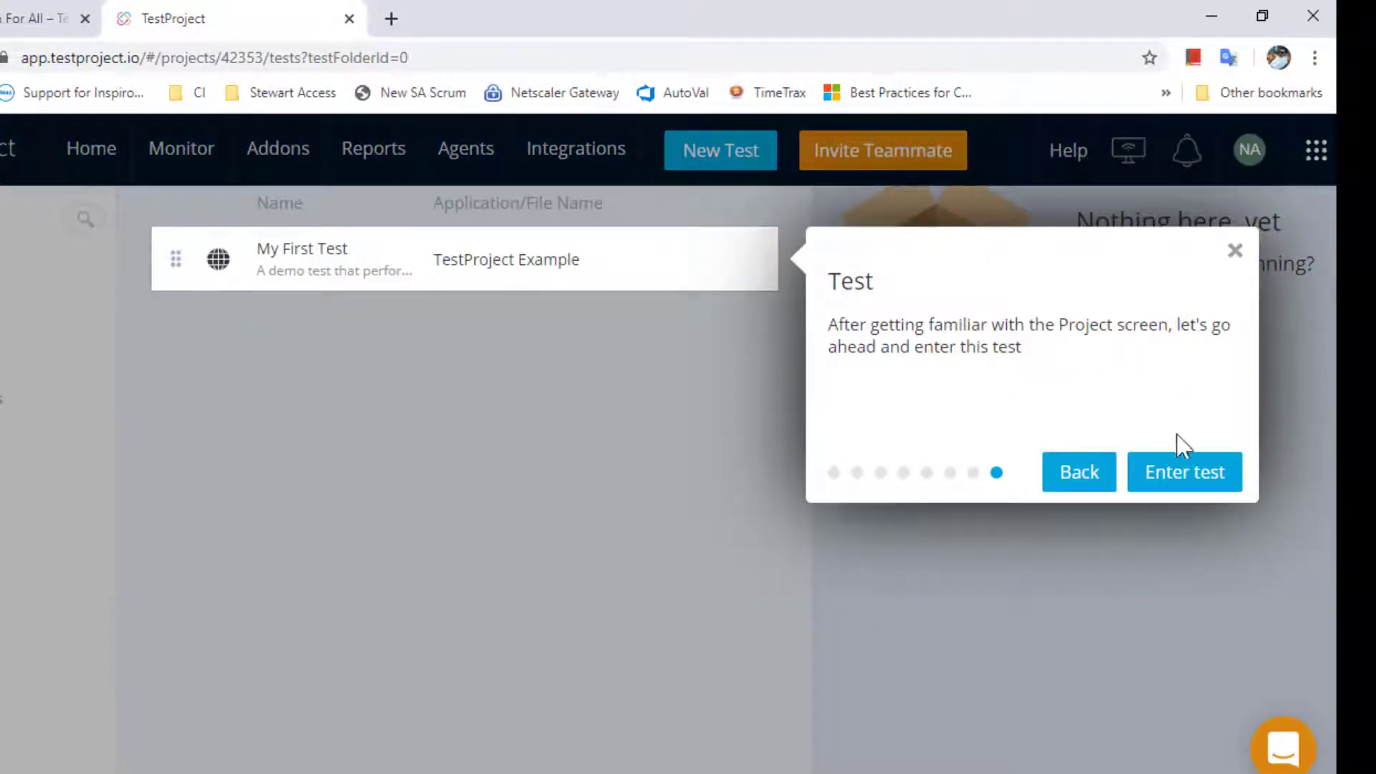
{"action": "left_click", "coordinate": [1179, 473]}
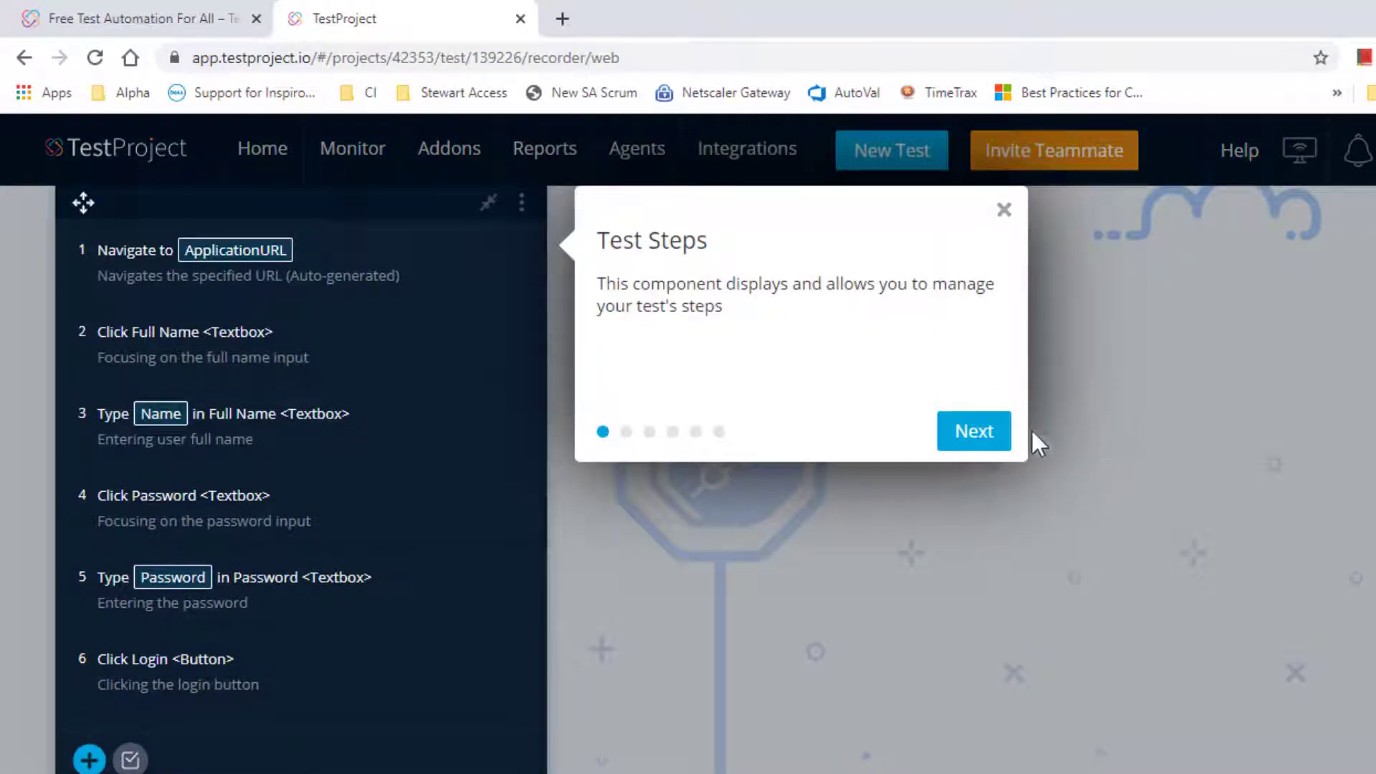
- Advance the recorder tour through steps, step details, options and URL tips, then dismiss the last tip
{"action": "left_click", "coordinate": [989, 434]}
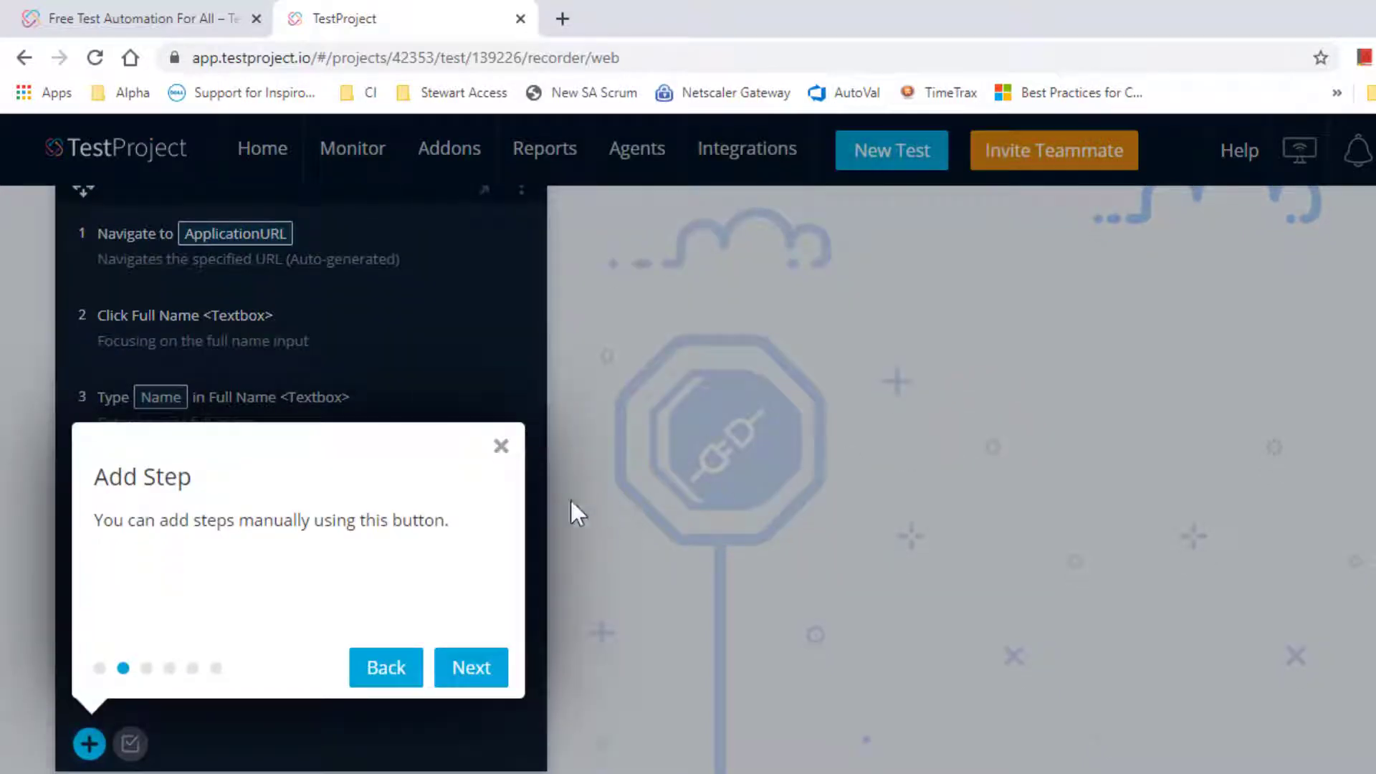
{"action": "left_click", "coordinate": [480, 669]}
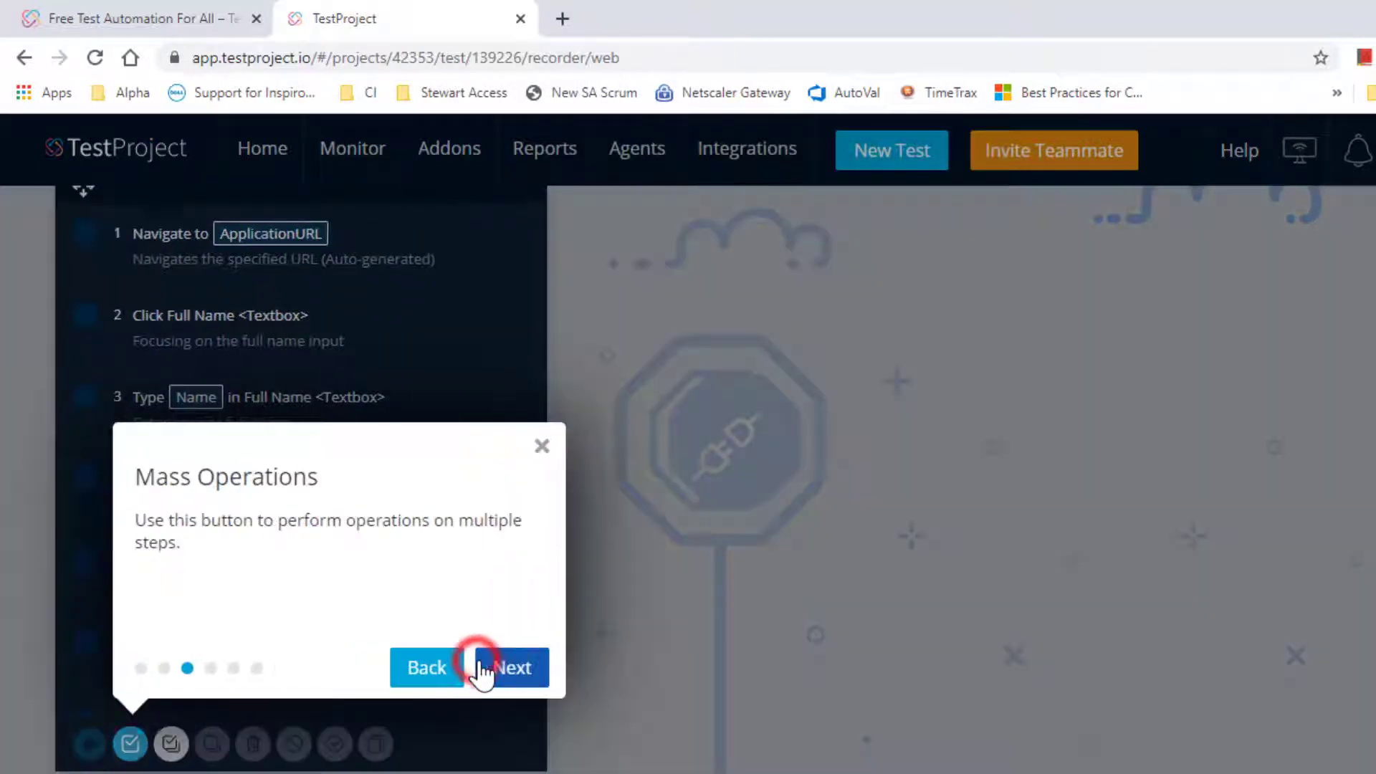
{"action": "left_click", "coordinate": [529, 667]}
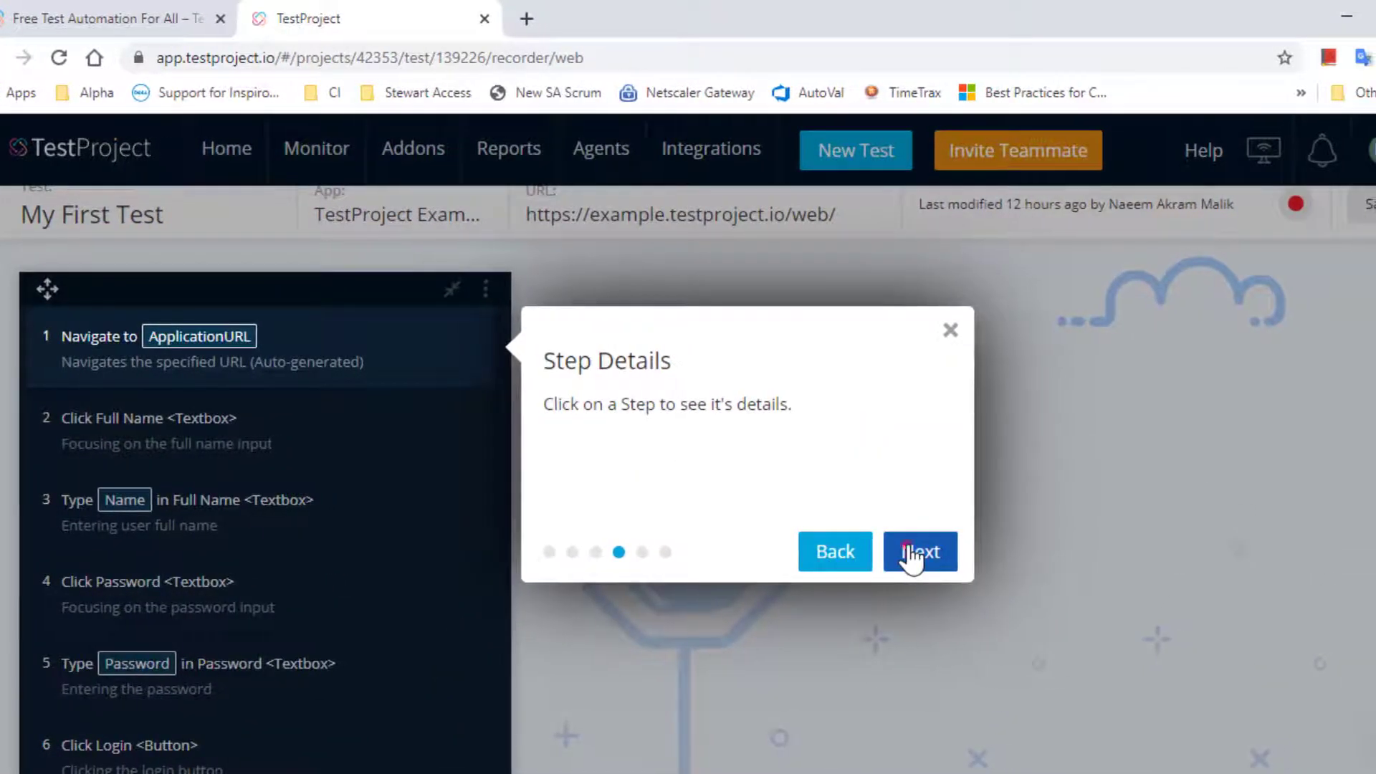
{"action": "left_click", "coordinate": [917, 555]}
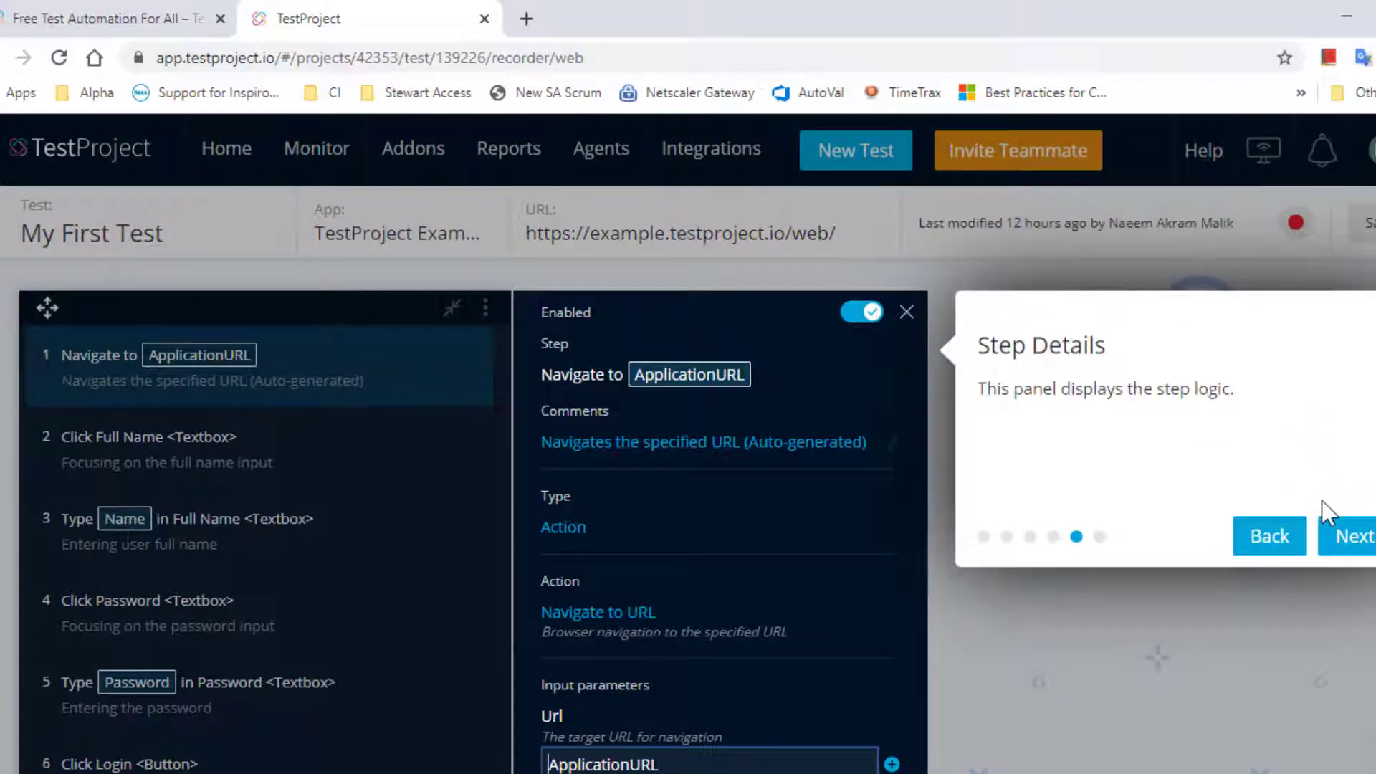
{"action": "left_click", "coordinate": [1329, 534]}
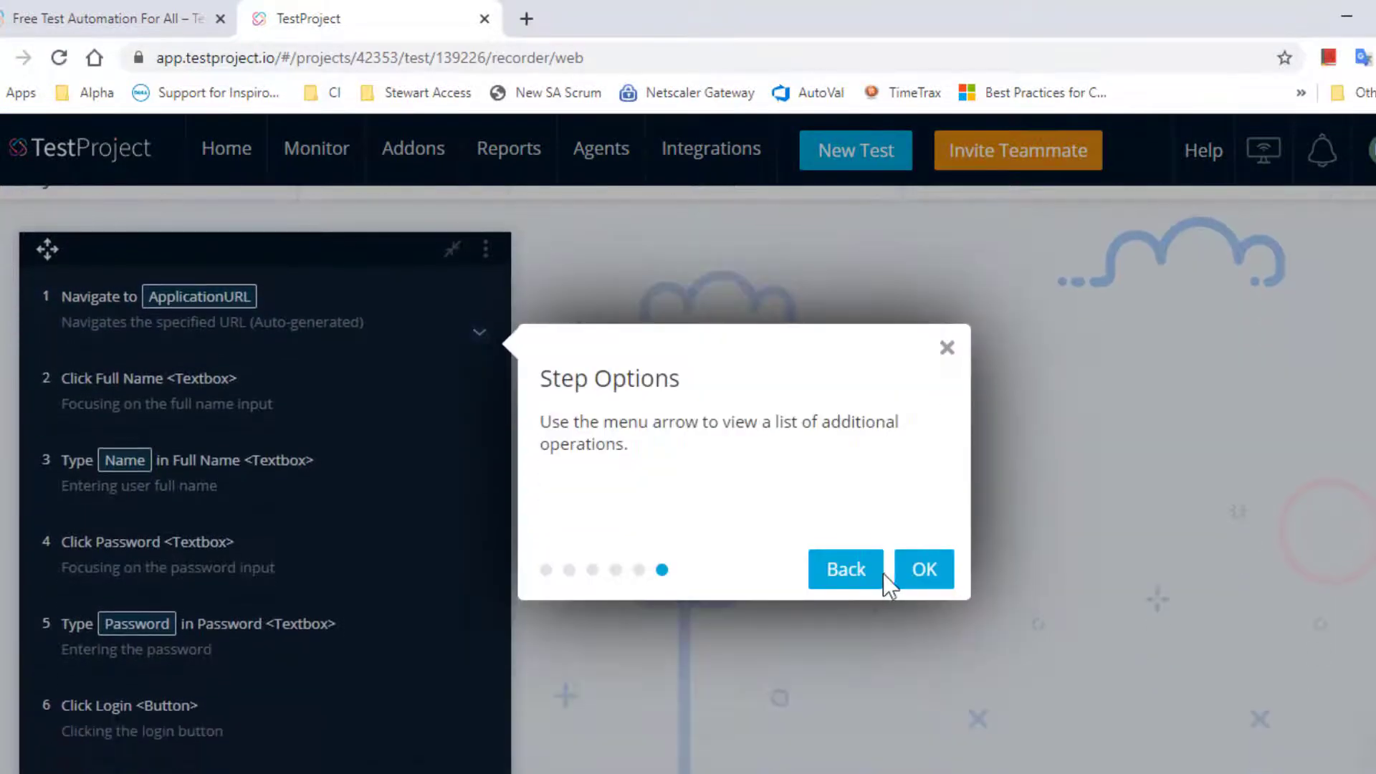
{"action": "left_click", "coordinate": [935, 569]}
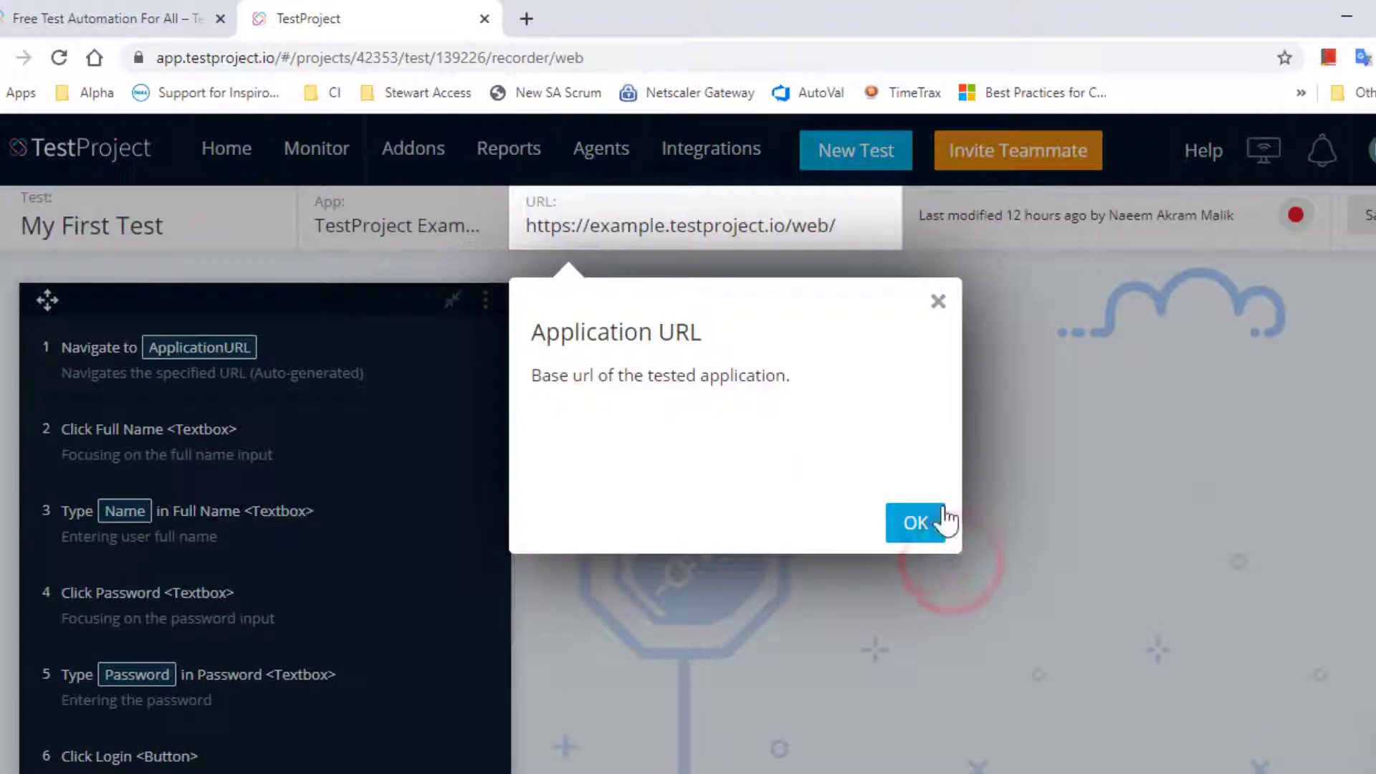
{"action": "left_click", "coordinate": [929, 532]}
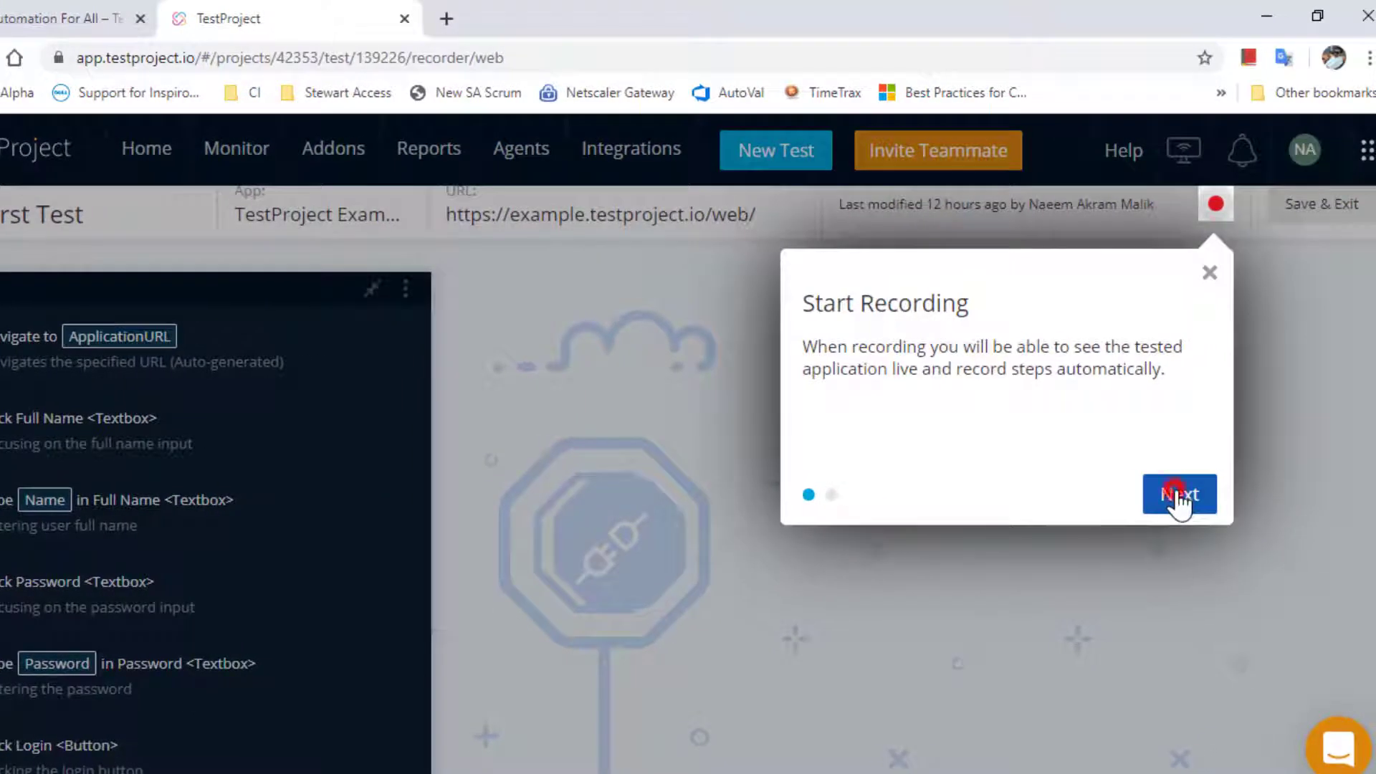
{"action": "left_click", "coordinate": [1177, 499]}
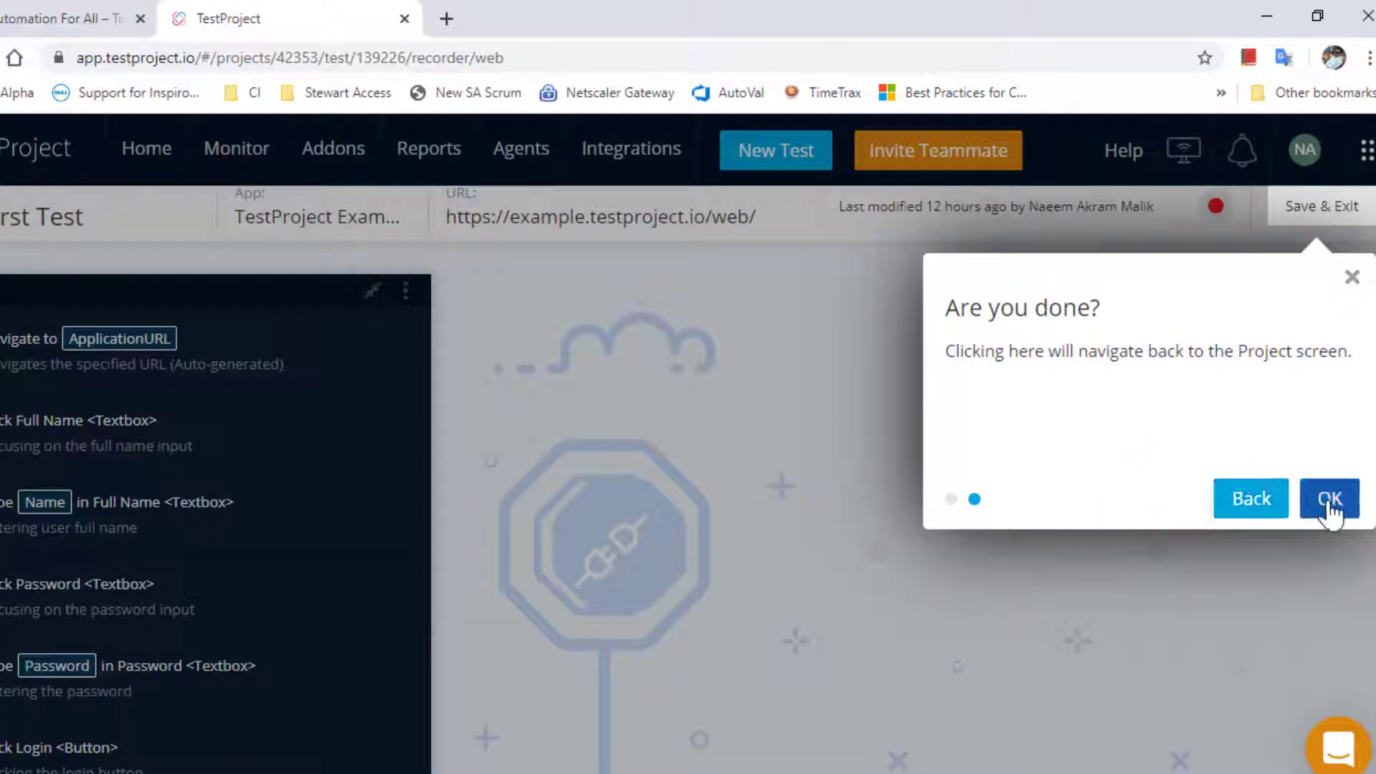
{"action": "left_click", "coordinate": [1326, 500]}
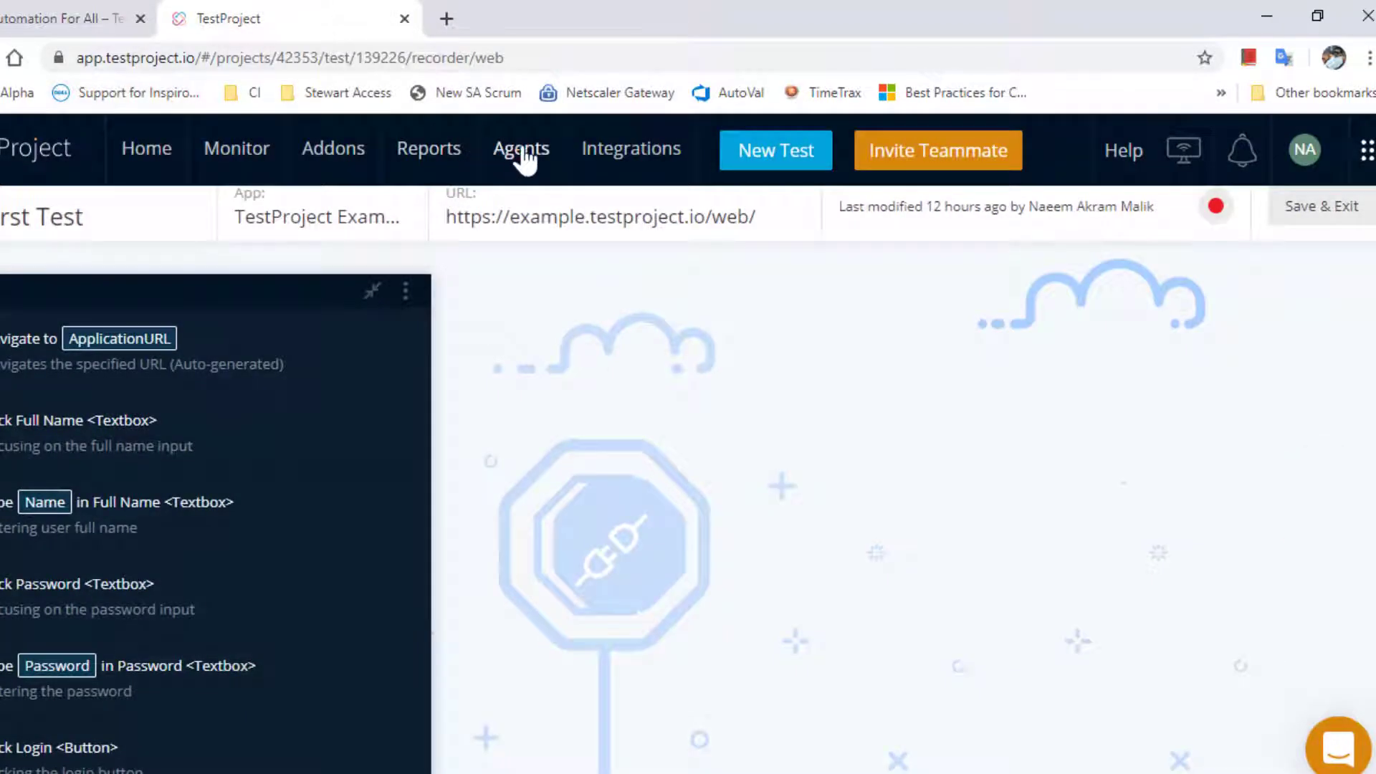
- Download the 64-bit Windows agent installer from Agents and launch the TestProject_Agent .exe
{"action": "left_click", "coordinate": [522, 152]}
{"action": "mouse_move", "coordinate": [525, 159]}
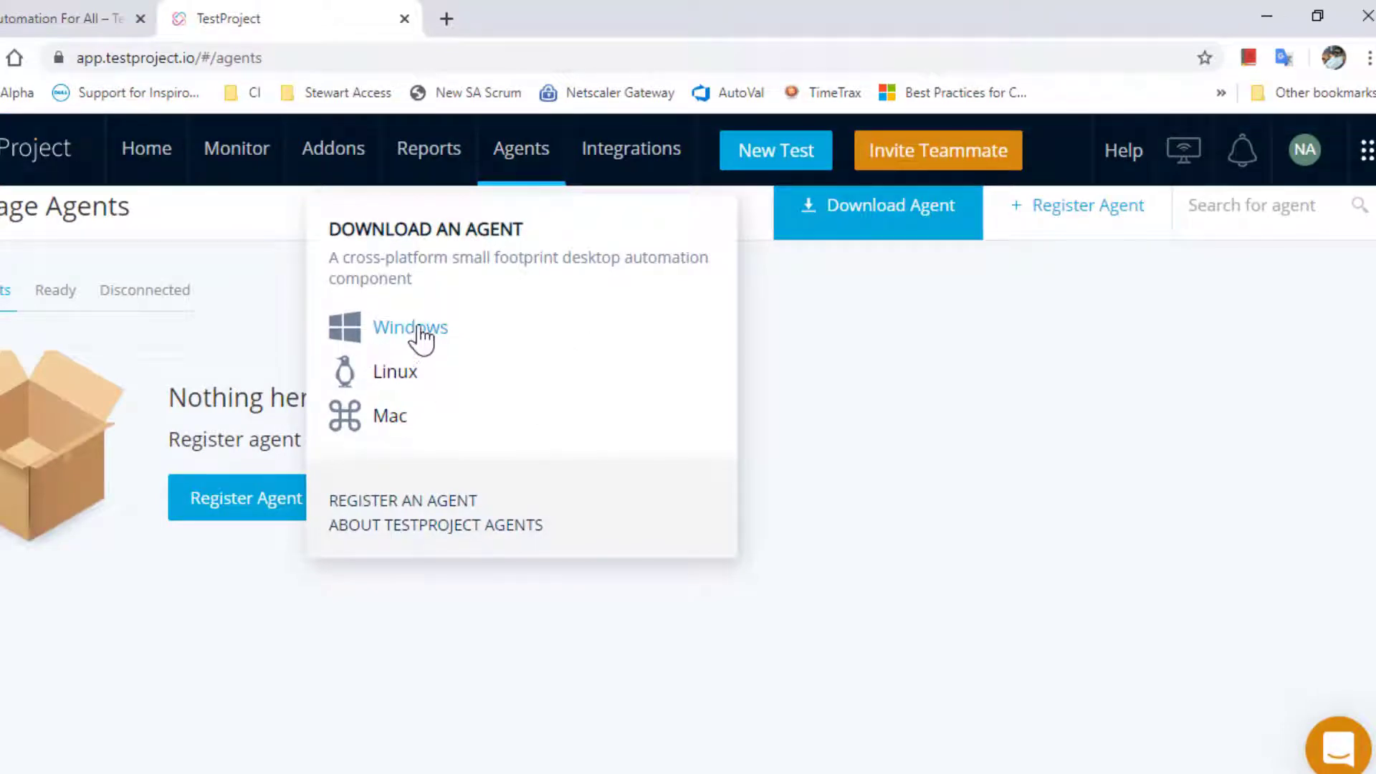
{"action": "left_click", "coordinate": [891, 221]}
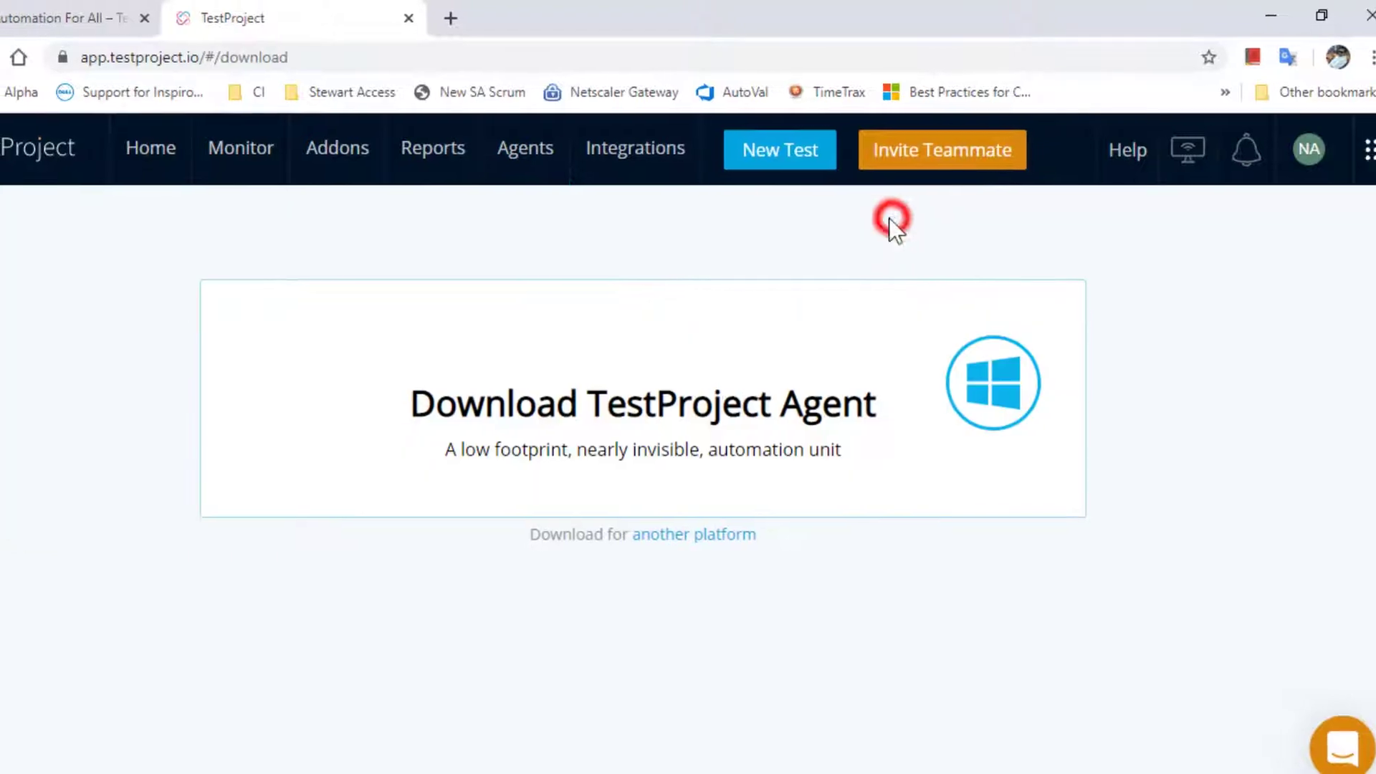
{"action": "left_click", "coordinate": [756, 490]}
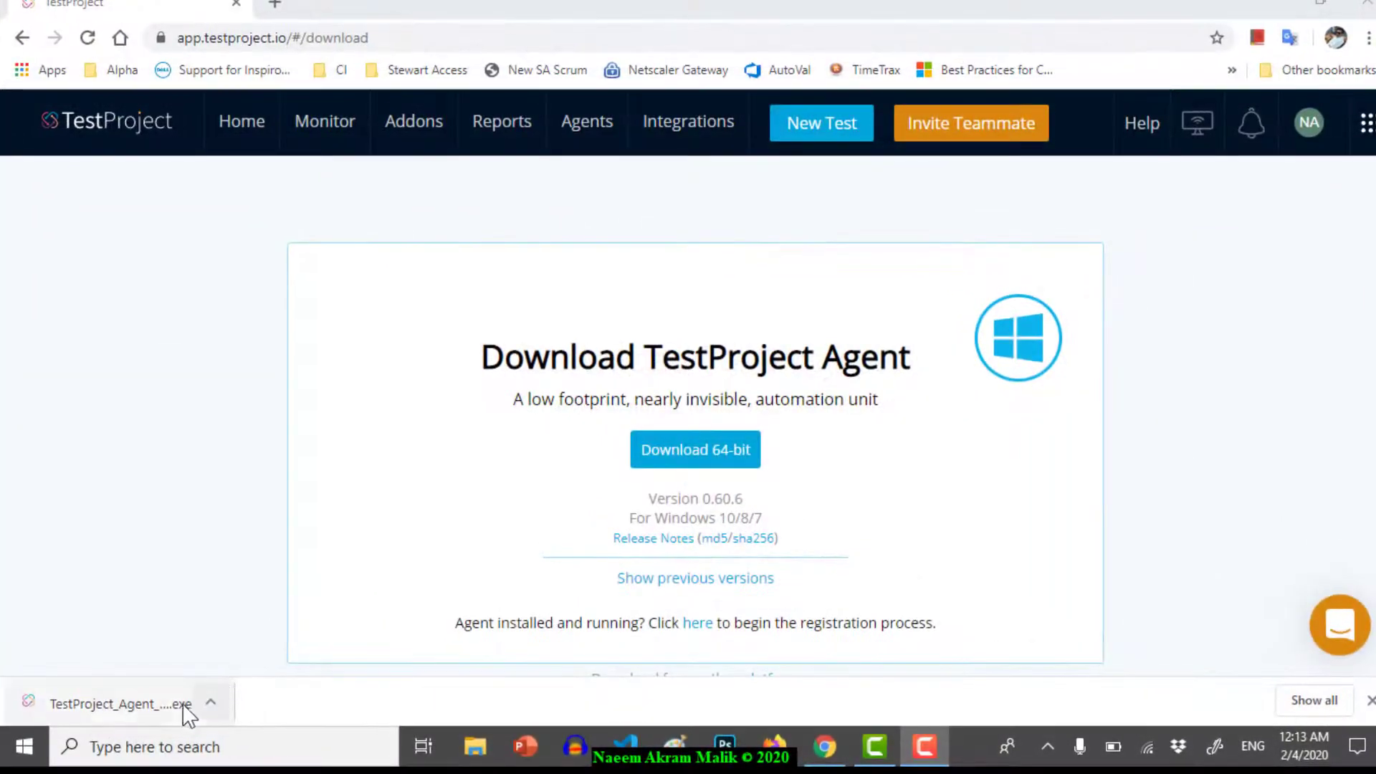
{"action": "left_click", "coordinate": [150, 703]}
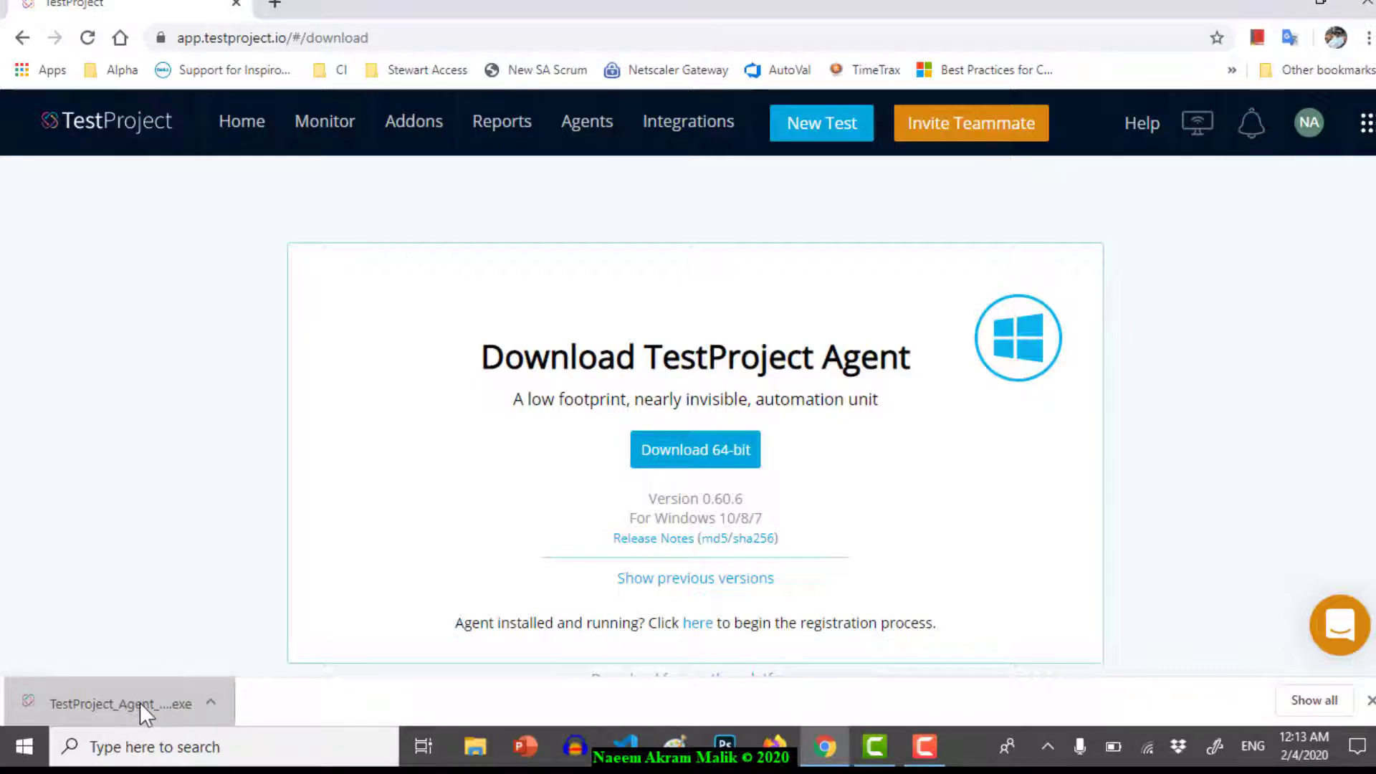
{"action": "left_click", "coordinate": [140, 702]}
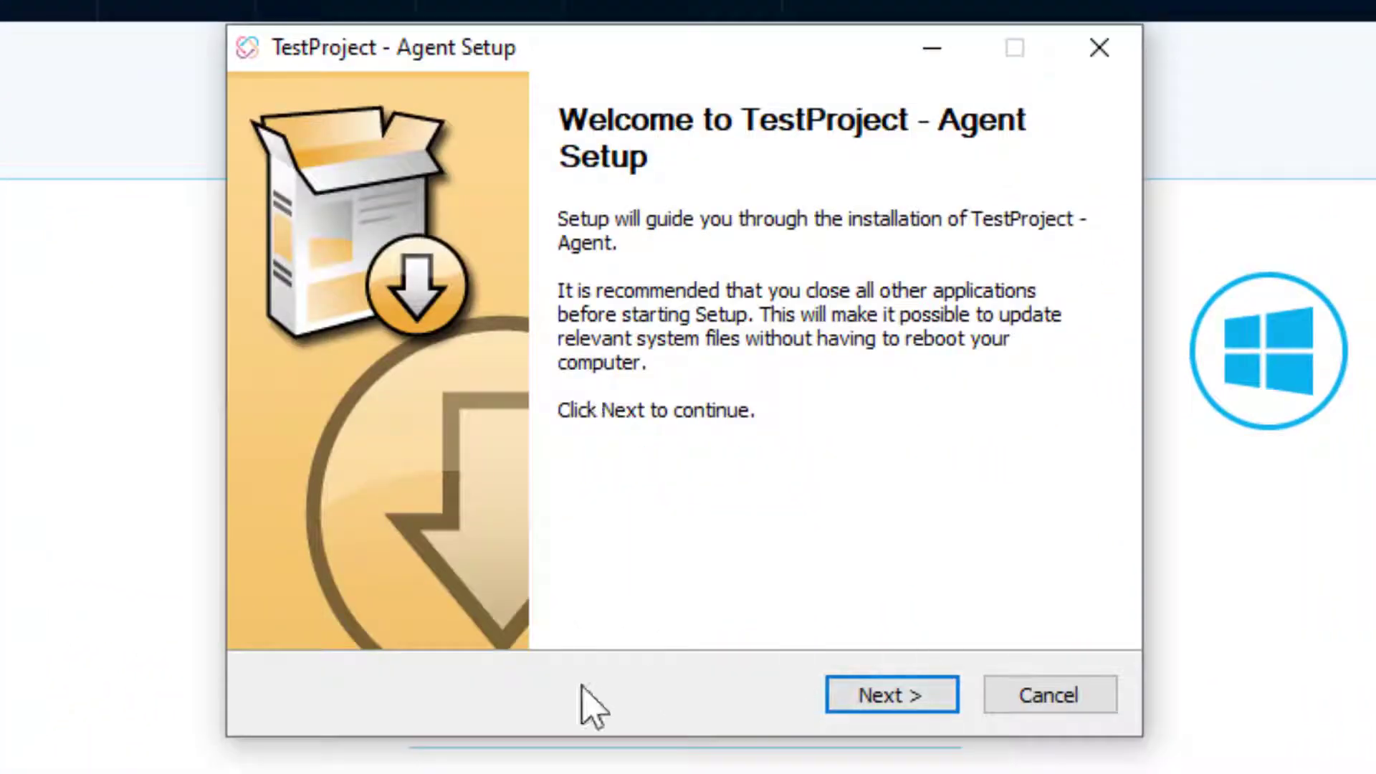
- Install the agent with all components in the default folder, finishing with Start Agent checked
{"action": "left_click", "coordinate": [871, 693]}
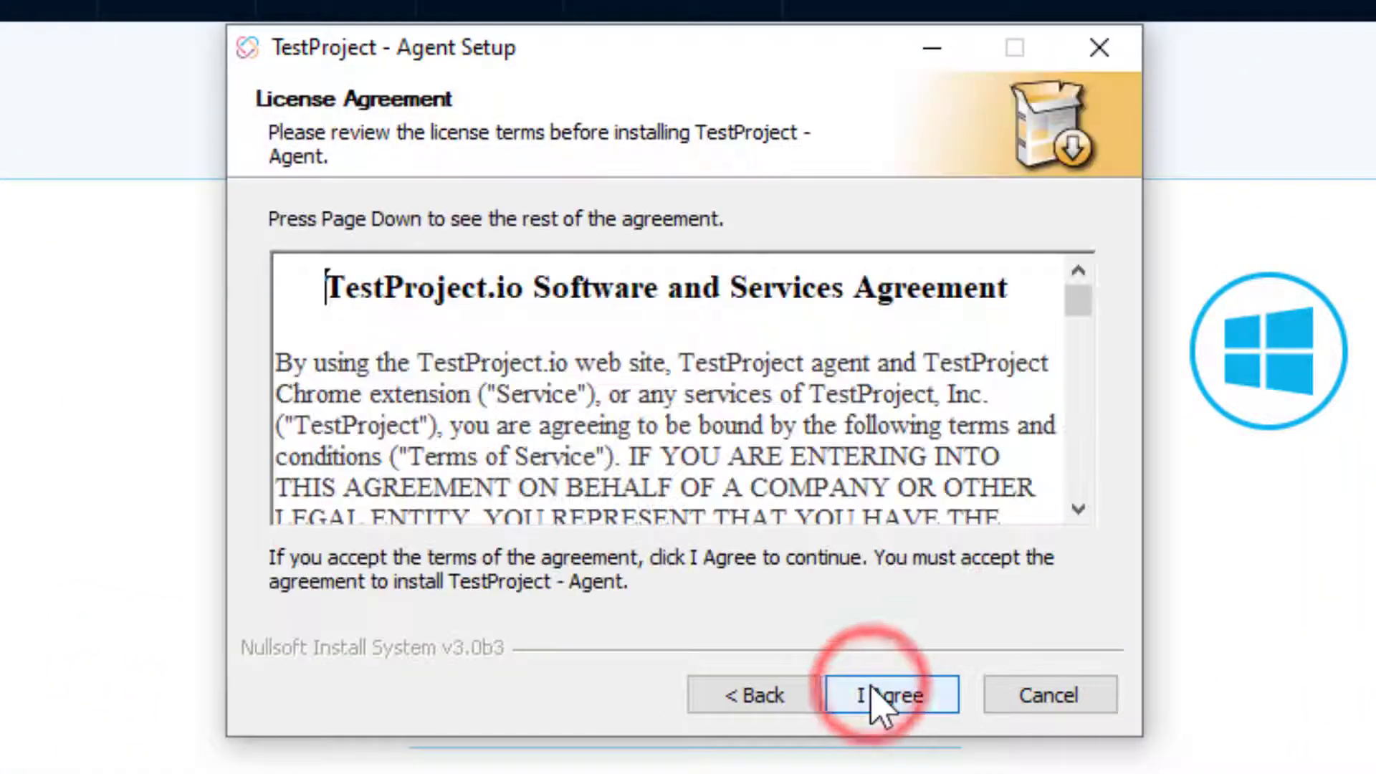
{"action": "left_click", "coordinate": [870, 689]}
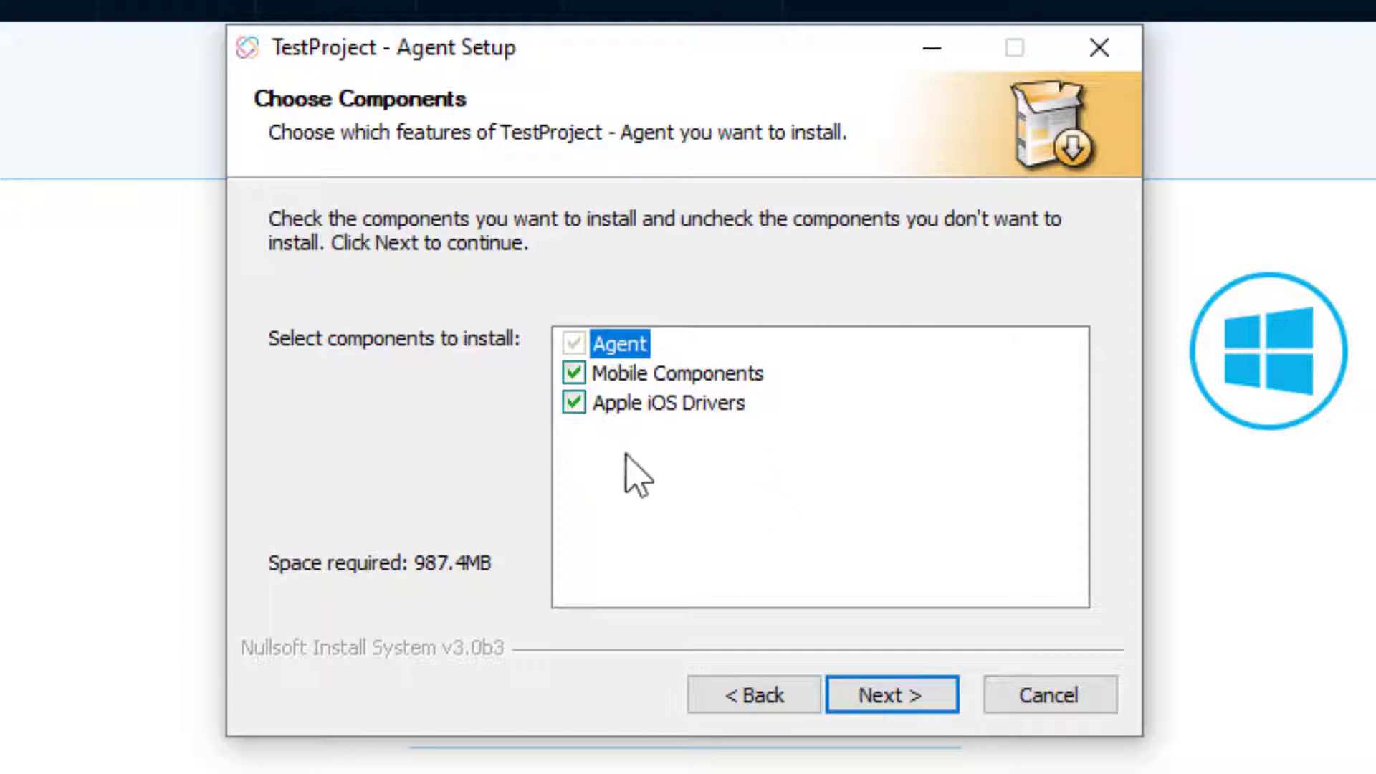
{"action": "left_click", "coordinate": [573, 402]}
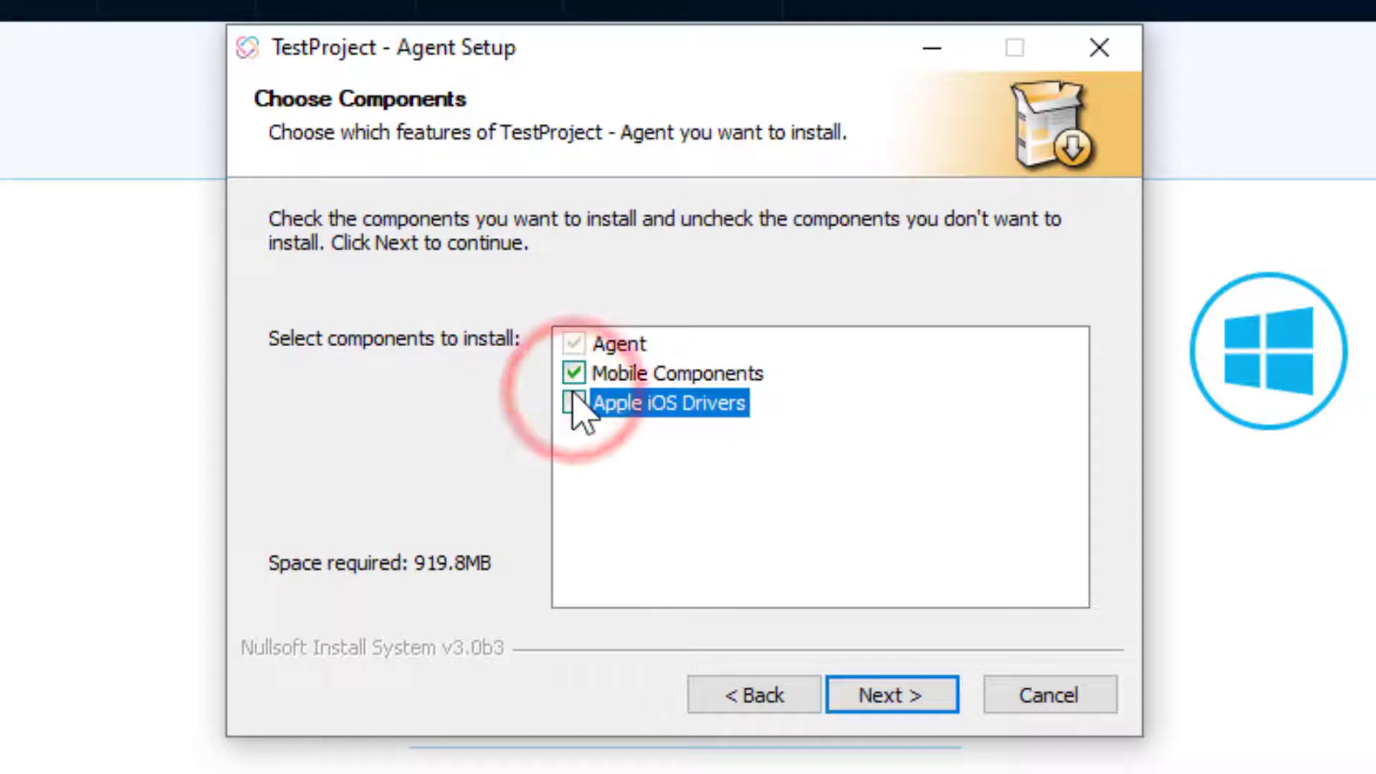
{"action": "left_click", "coordinate": [573, 403]}
{"action": "left_click", "coordinate": [921, 692]}
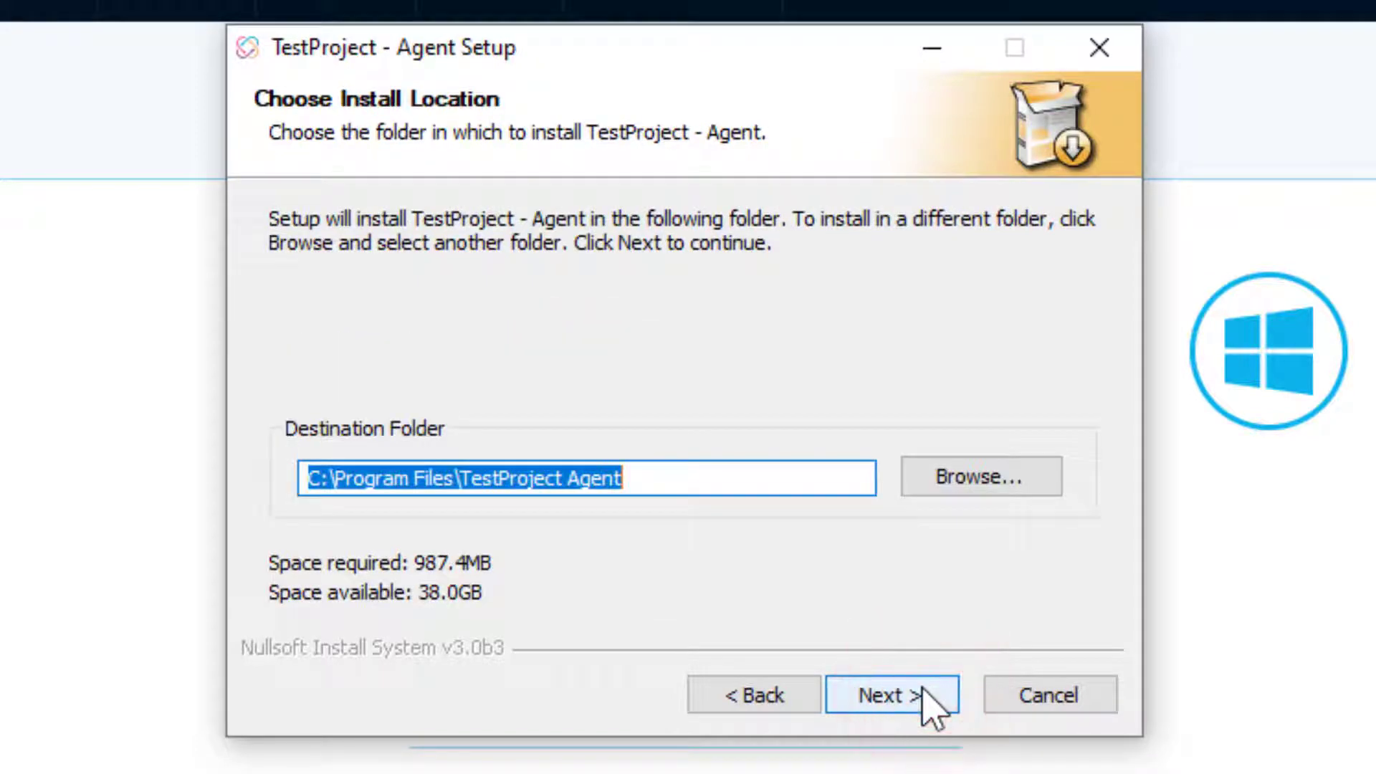
{"action": "left_click", "coordinate": [923, 689]}
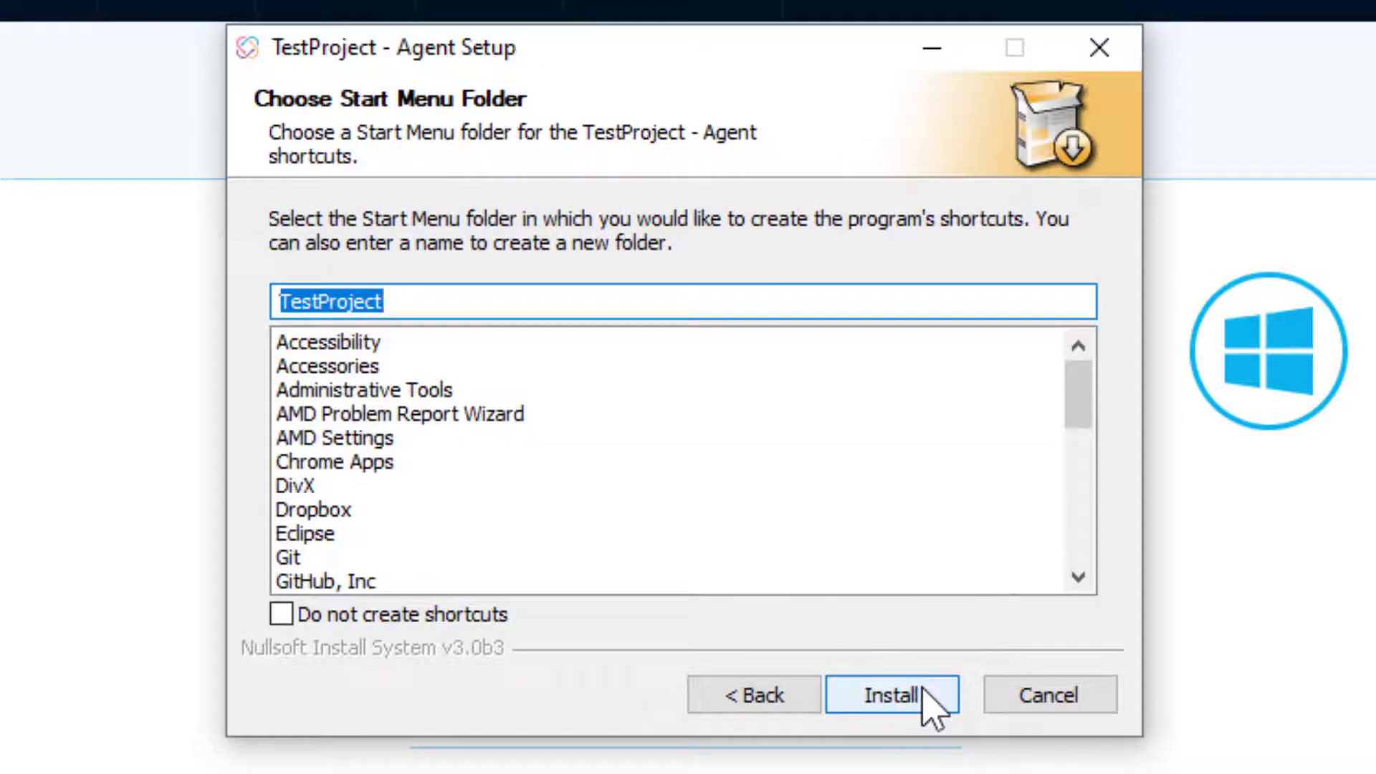
{"action": "left_click", "coordinate": [924, 691]}
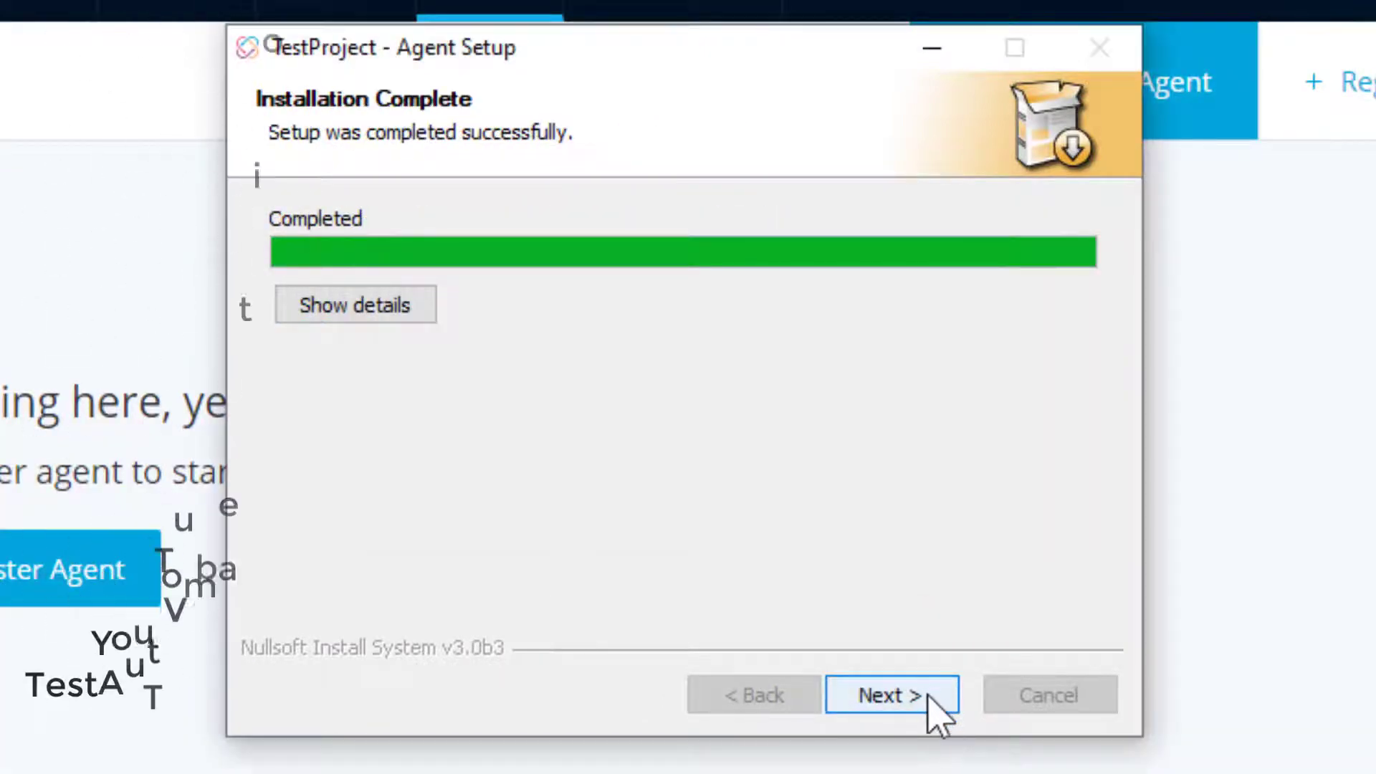
{"action": "left_click", "coordinate": [932, 699]}
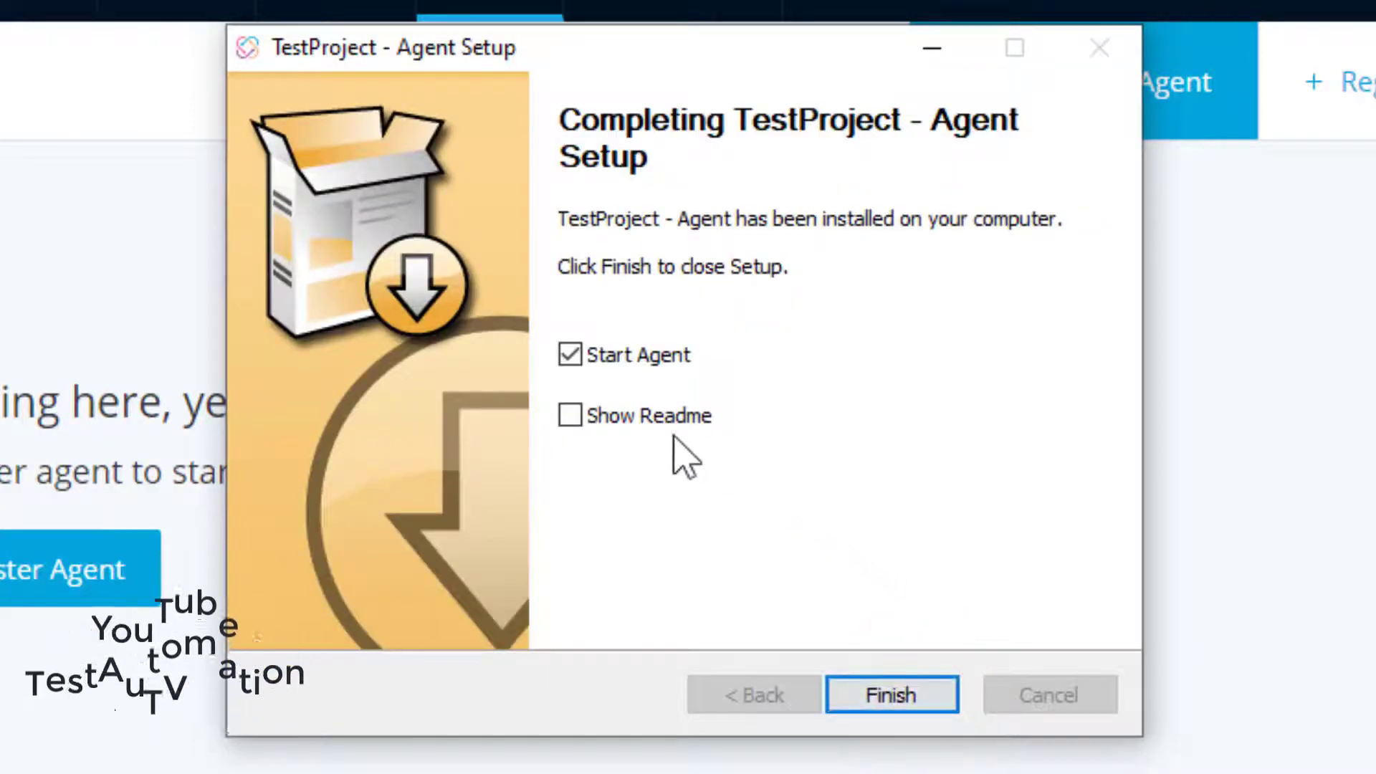
{"action": "left_click", "coordinate": [896, 694]}
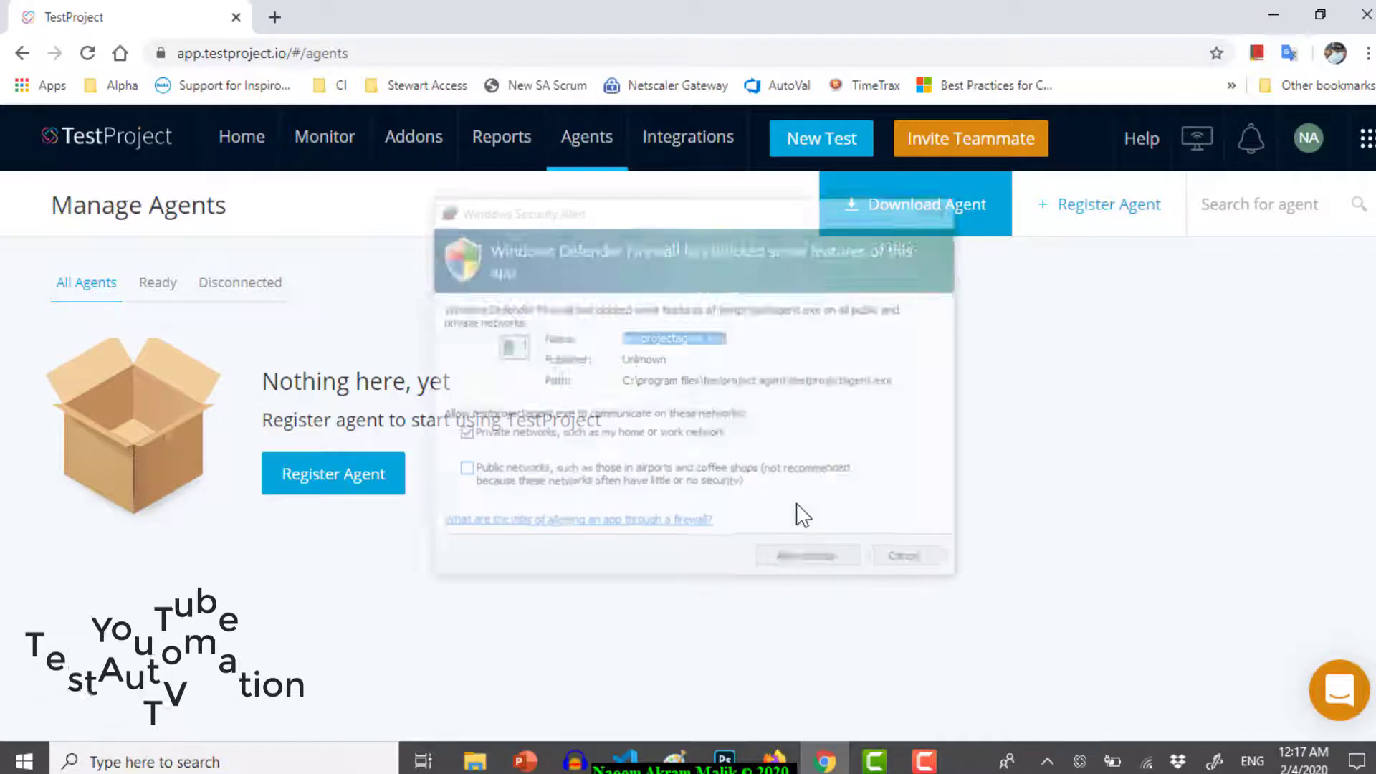
- Allow the TestProject agent through Windows Firewall on private networks and start its registration
{"action": "left_click", "coordinate": [692, 357]}
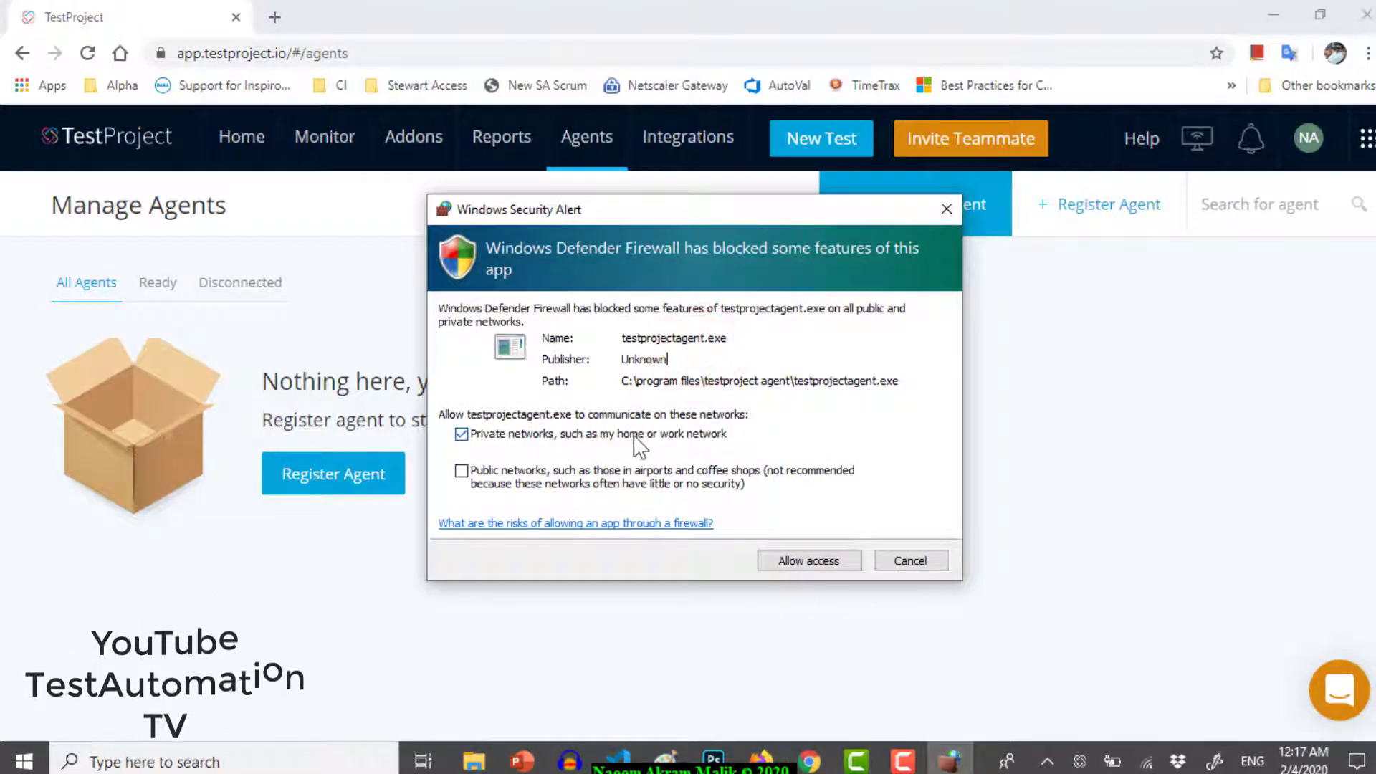
{"action": "left_click", "coordinate": [814, 558]}
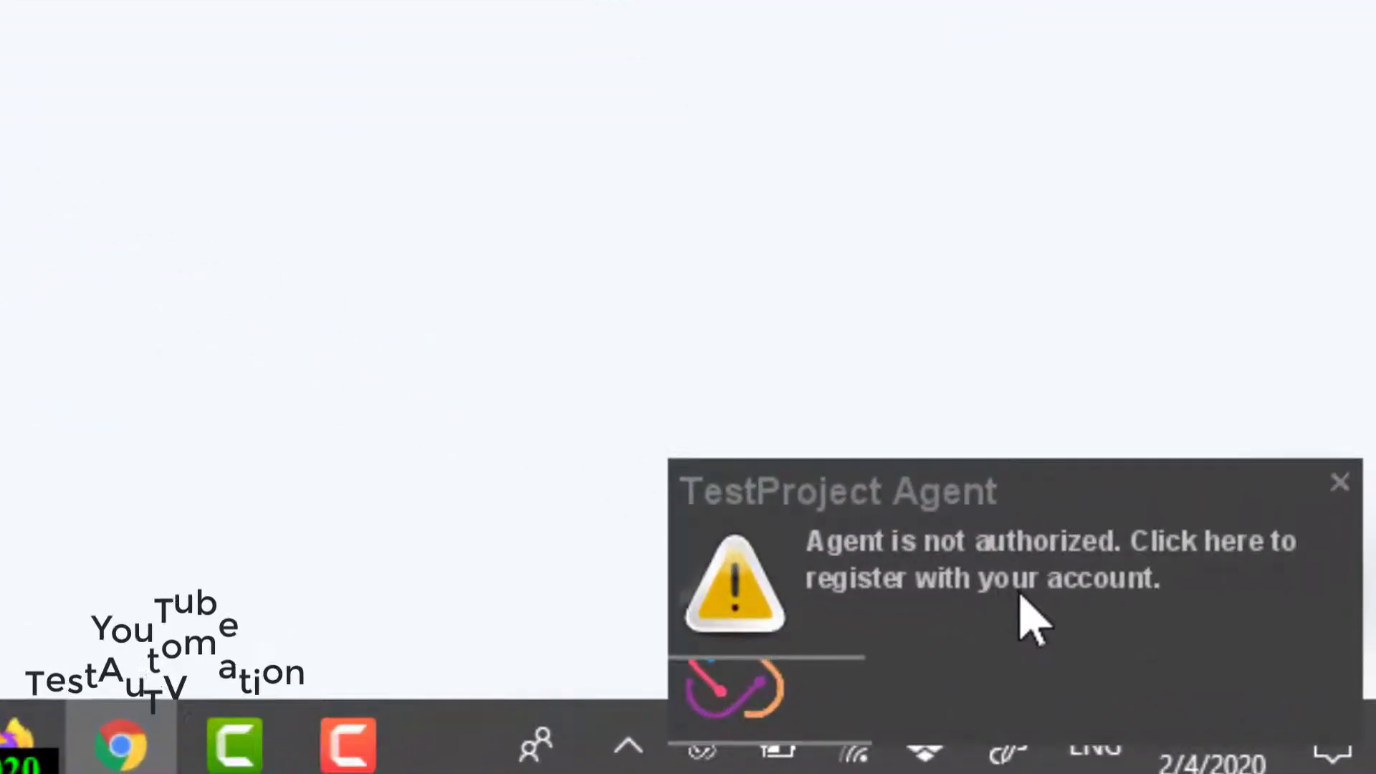
{"action": "left_click", "coordinate": [1148, 558]}
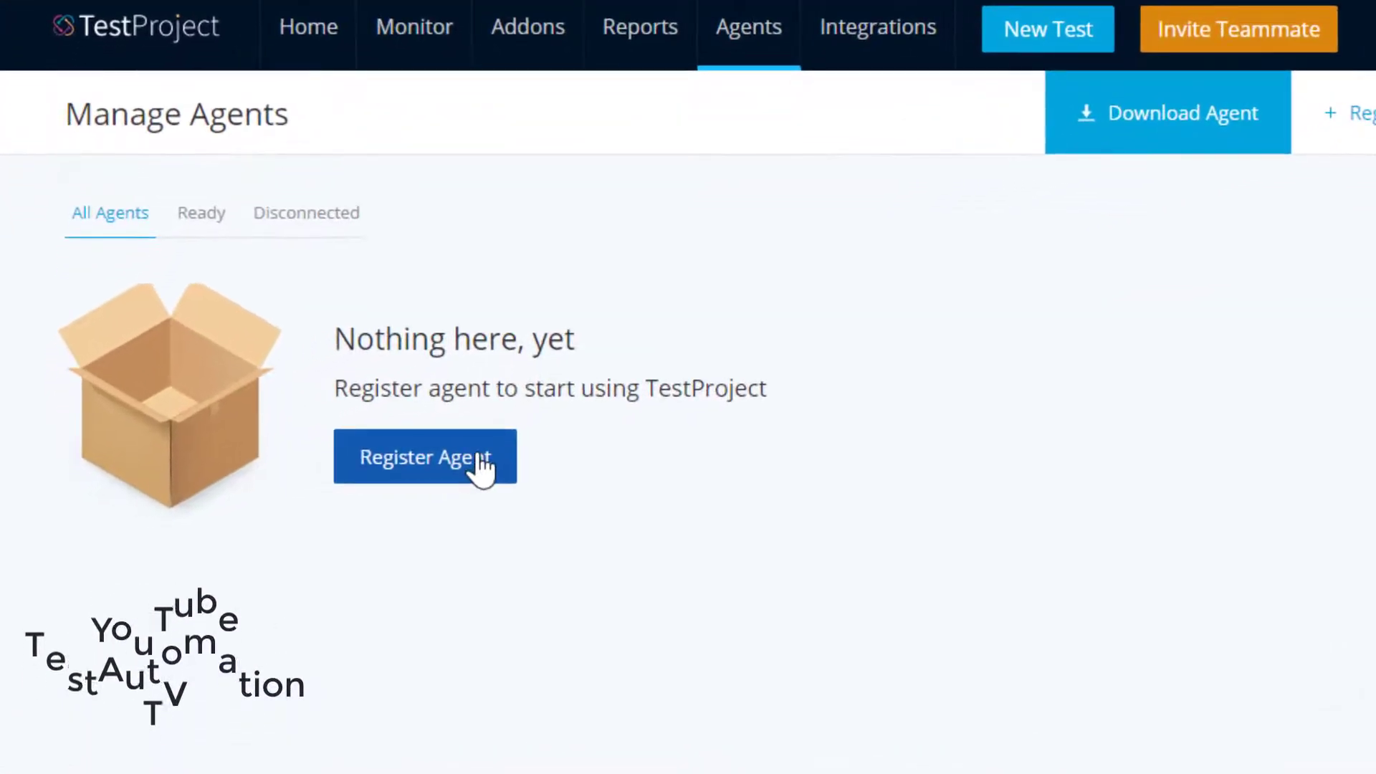
- Register the agent with alias NMHomePC and confirm it under the Ready and All Agents filters
{"action": "left_click", "coordinate": [479, 459]}
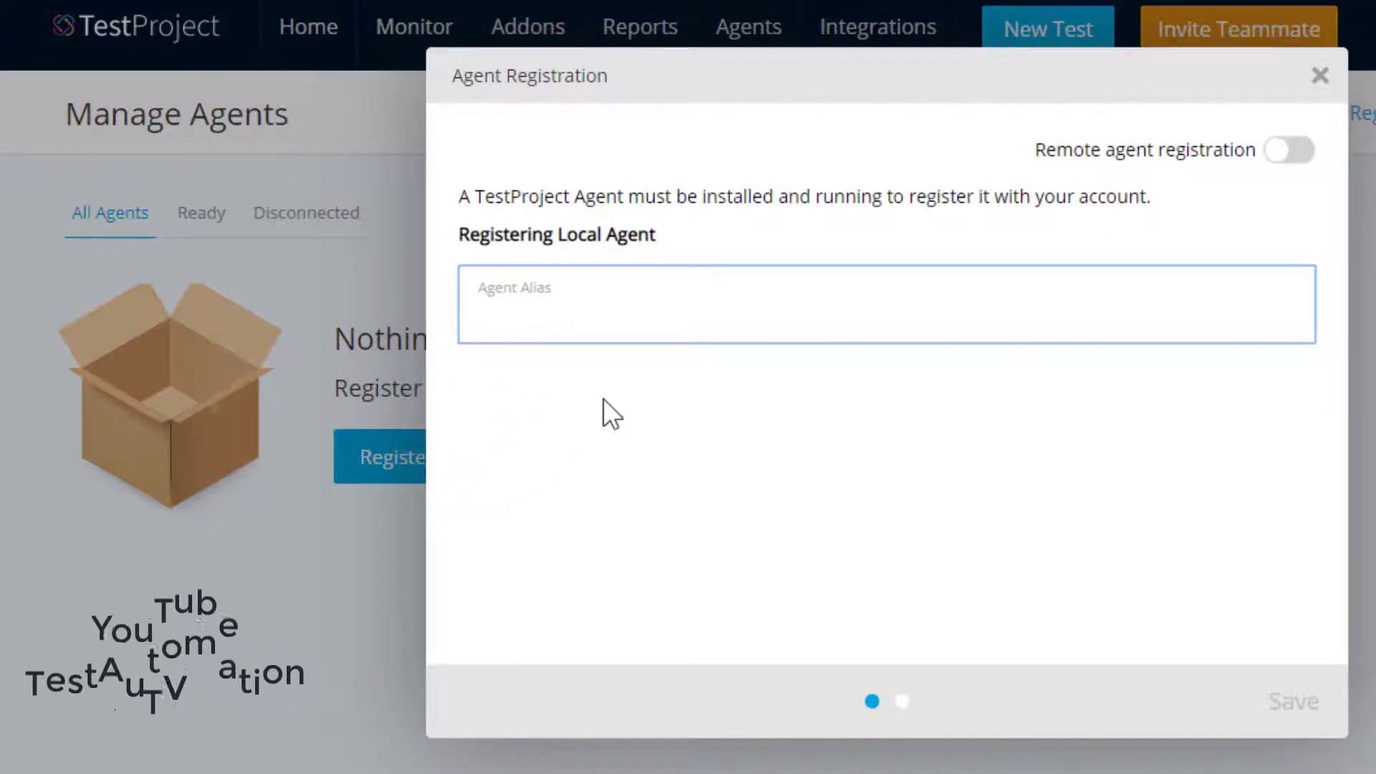
{"action": "type", "text": "NMHomePC"}
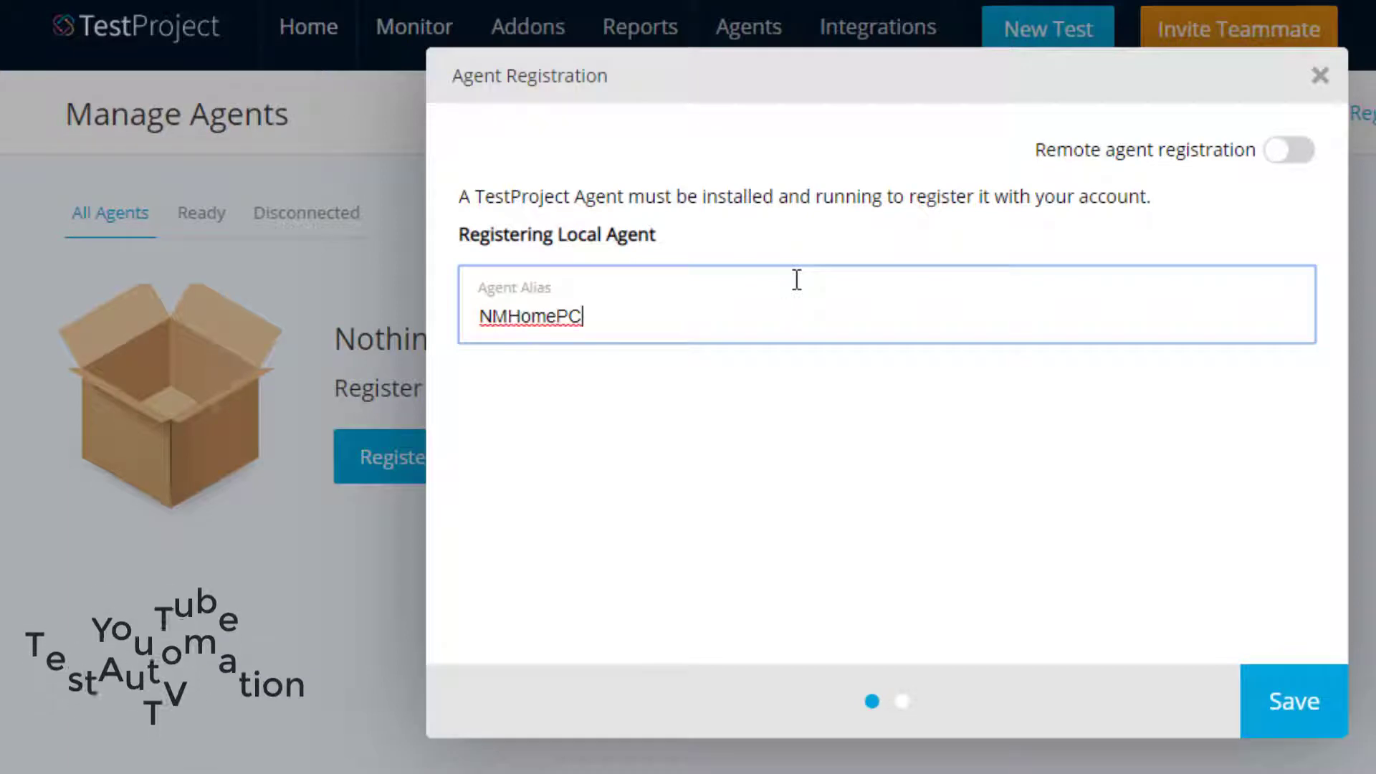
{"action": "left_click", "coordinate": [1308, 684]}
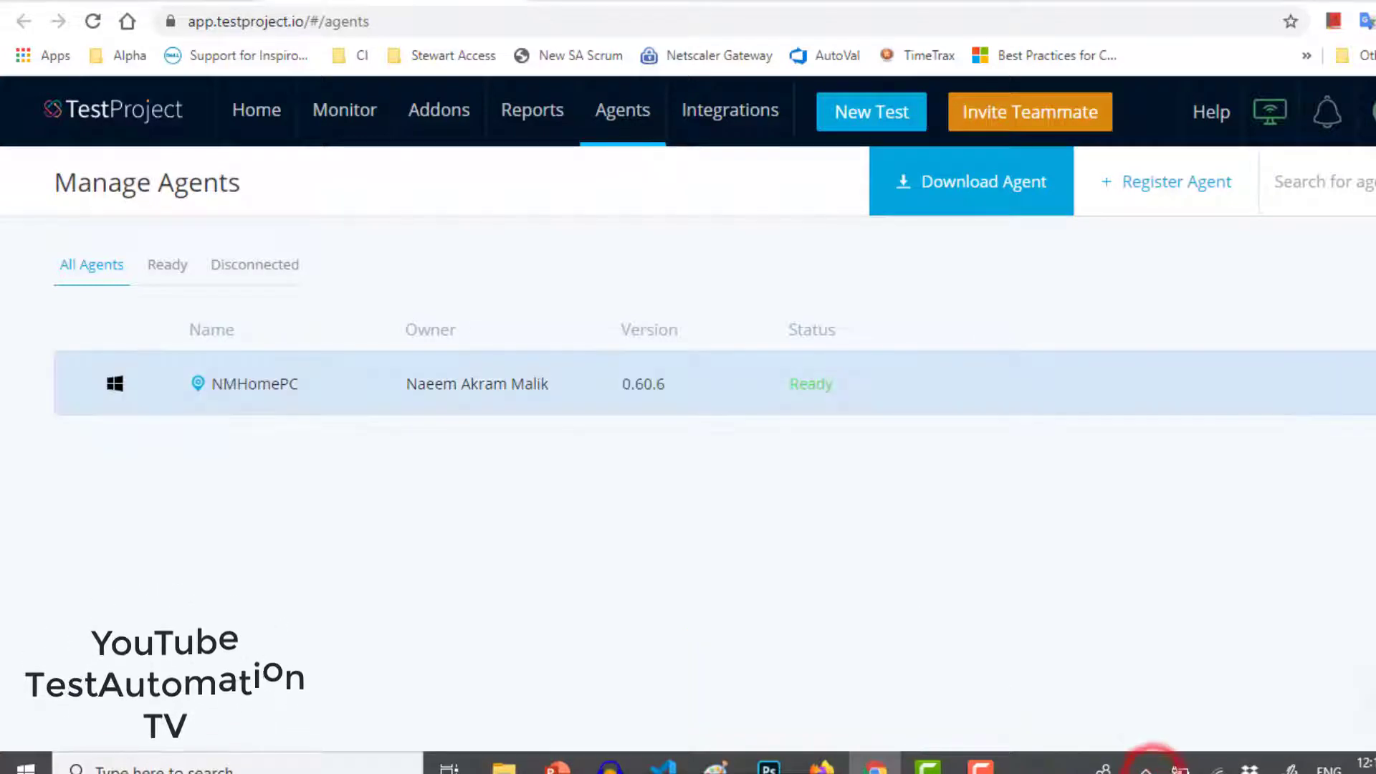
{"action": "left_click", "coordinate": [167, 264]}
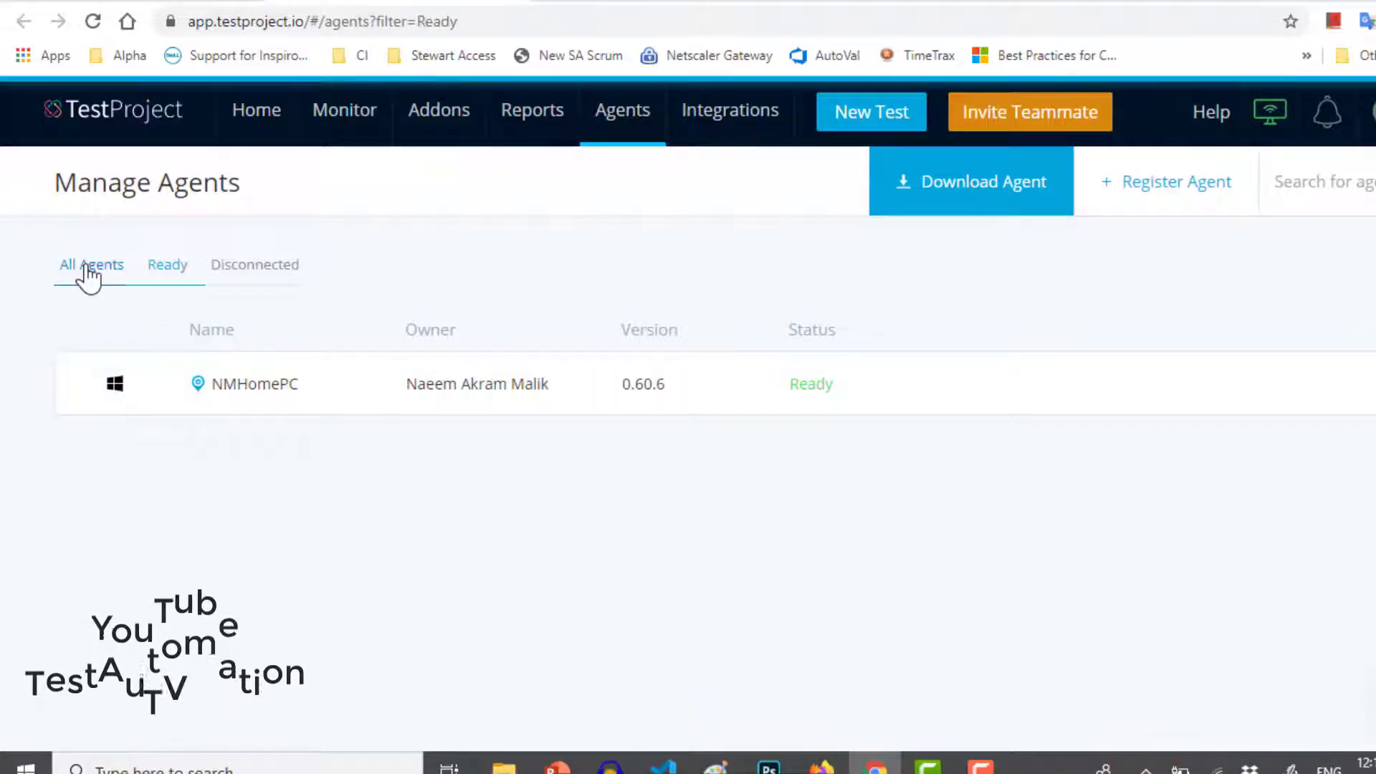
{"action": "left_click", "coordinate": [87, 267]}
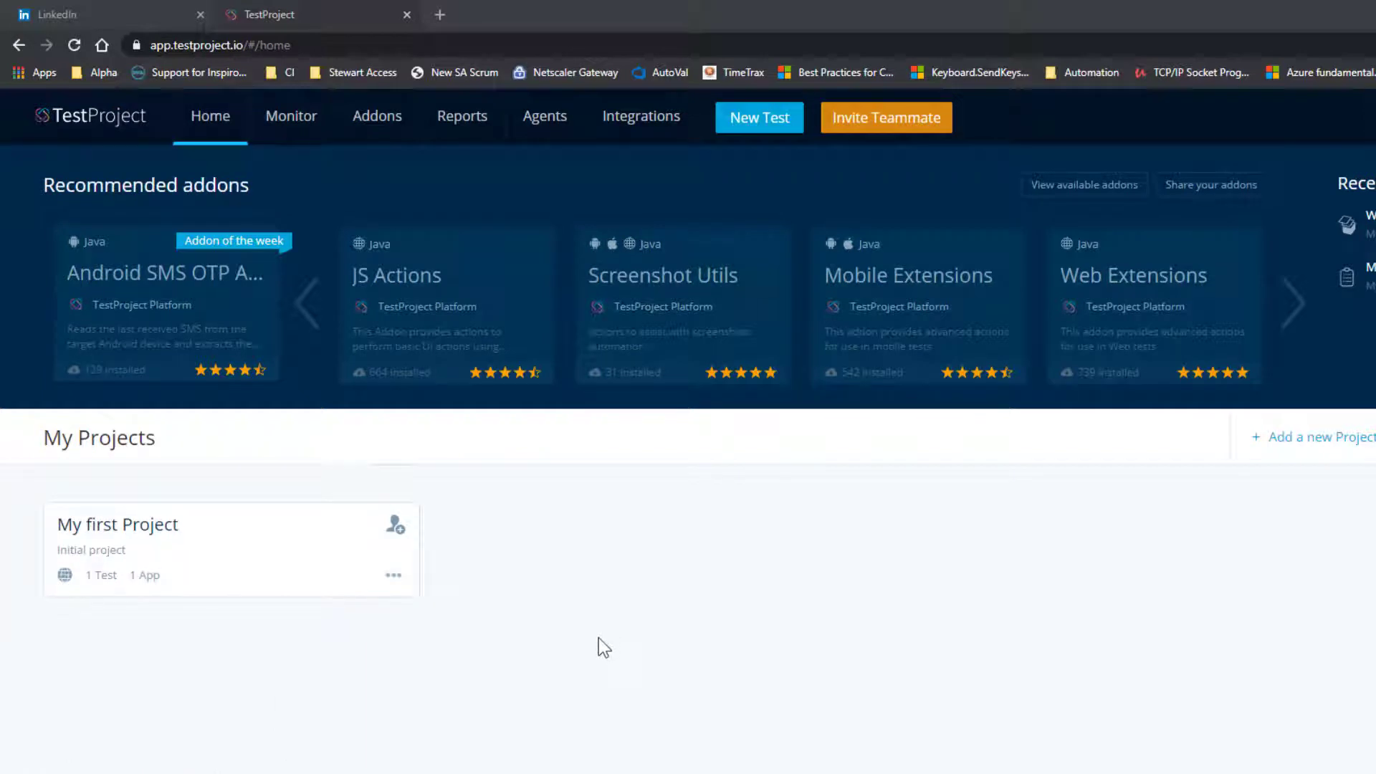
- Open My First Test from My first Project in the recorder, then save and exit to Tests & Jobs
{"action": "left_click", "coordinate": [256, 542]}
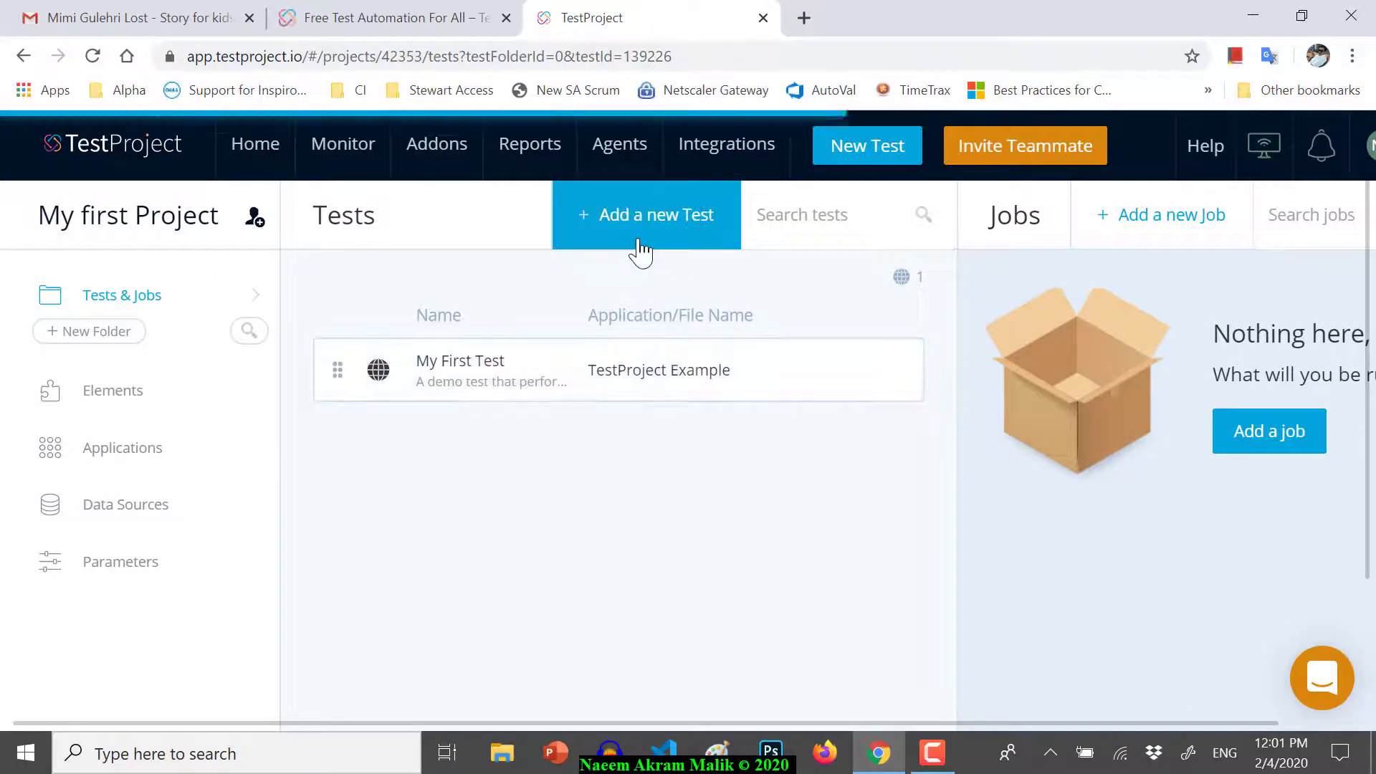
{"action": "left_click", "coordinate": [582, 380]}
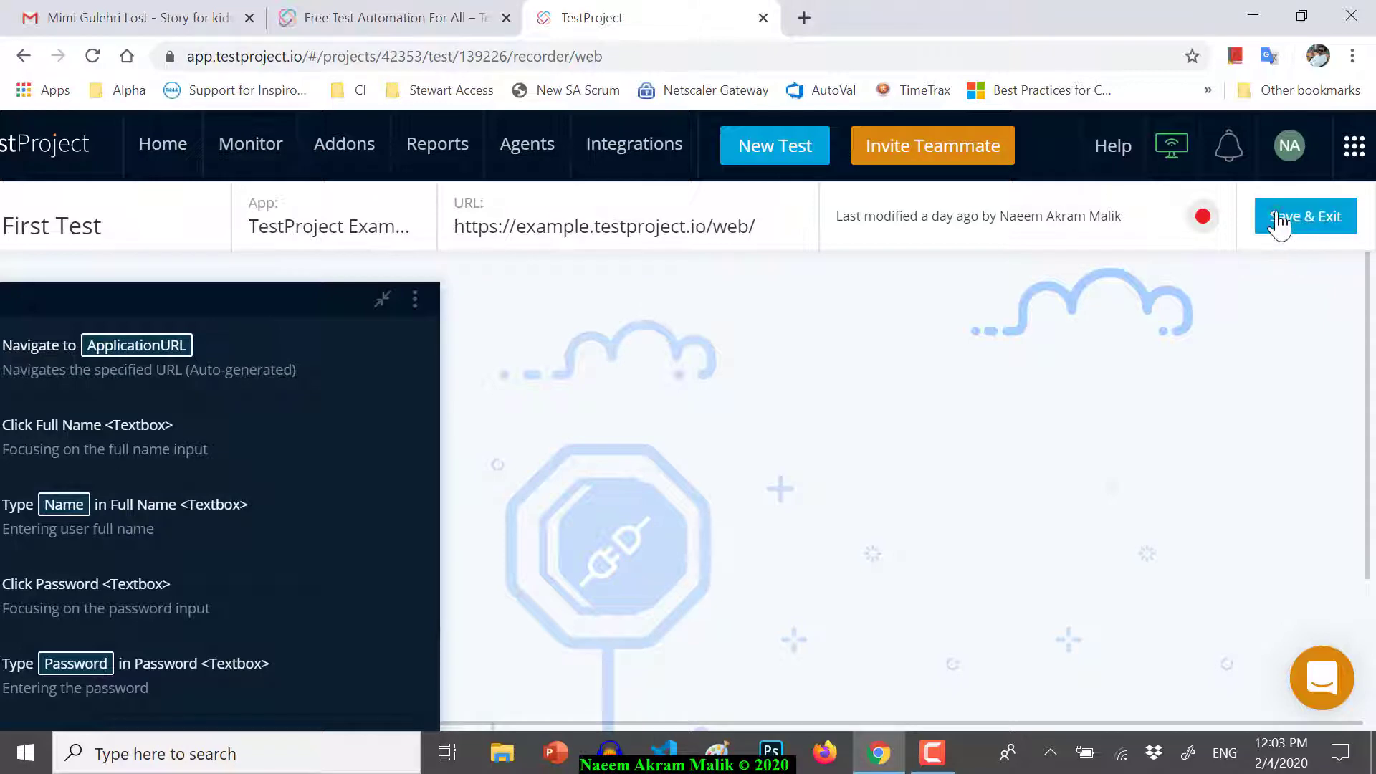
{"action": "left_click", "coordinate": [1274, 213]}
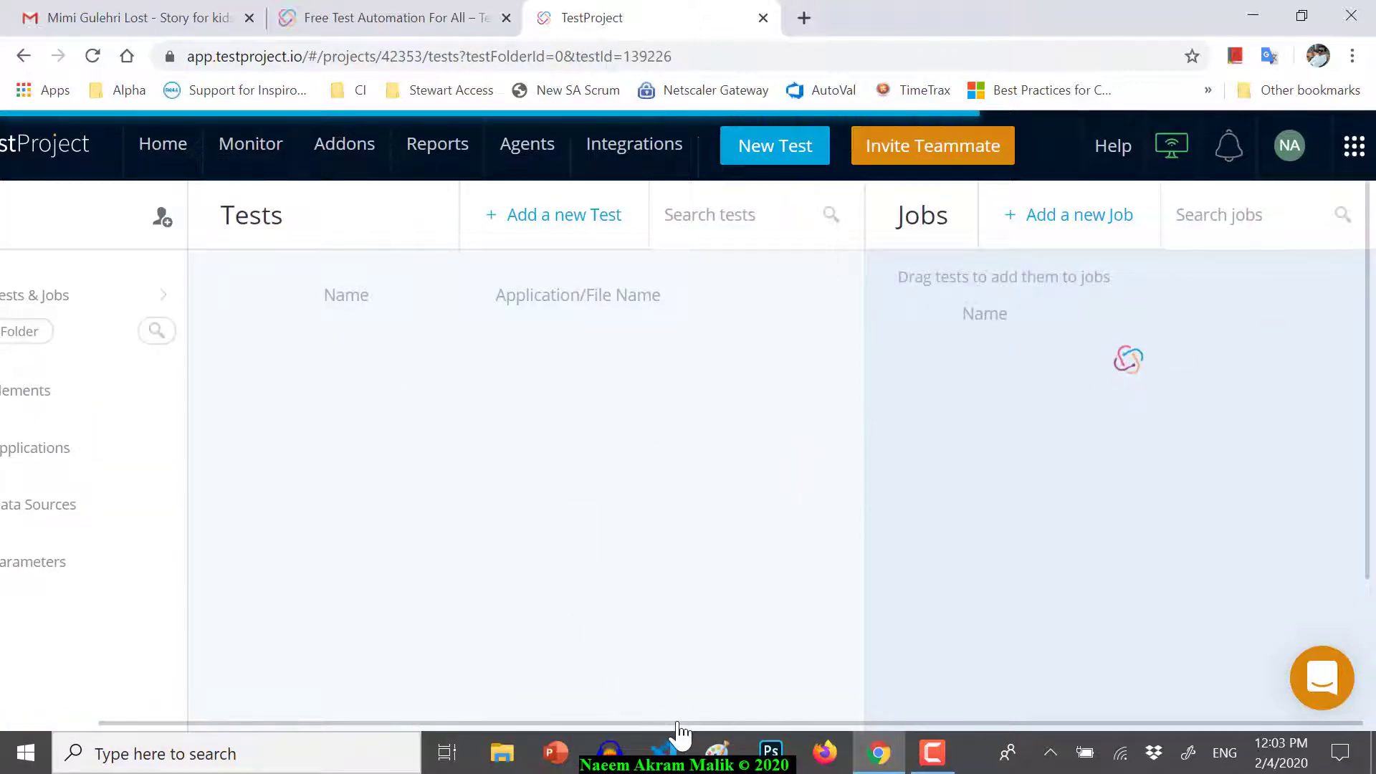
{"action": "left_click_drag", "start_coordinate": [675, 721], "coordinate": [528, 660]}
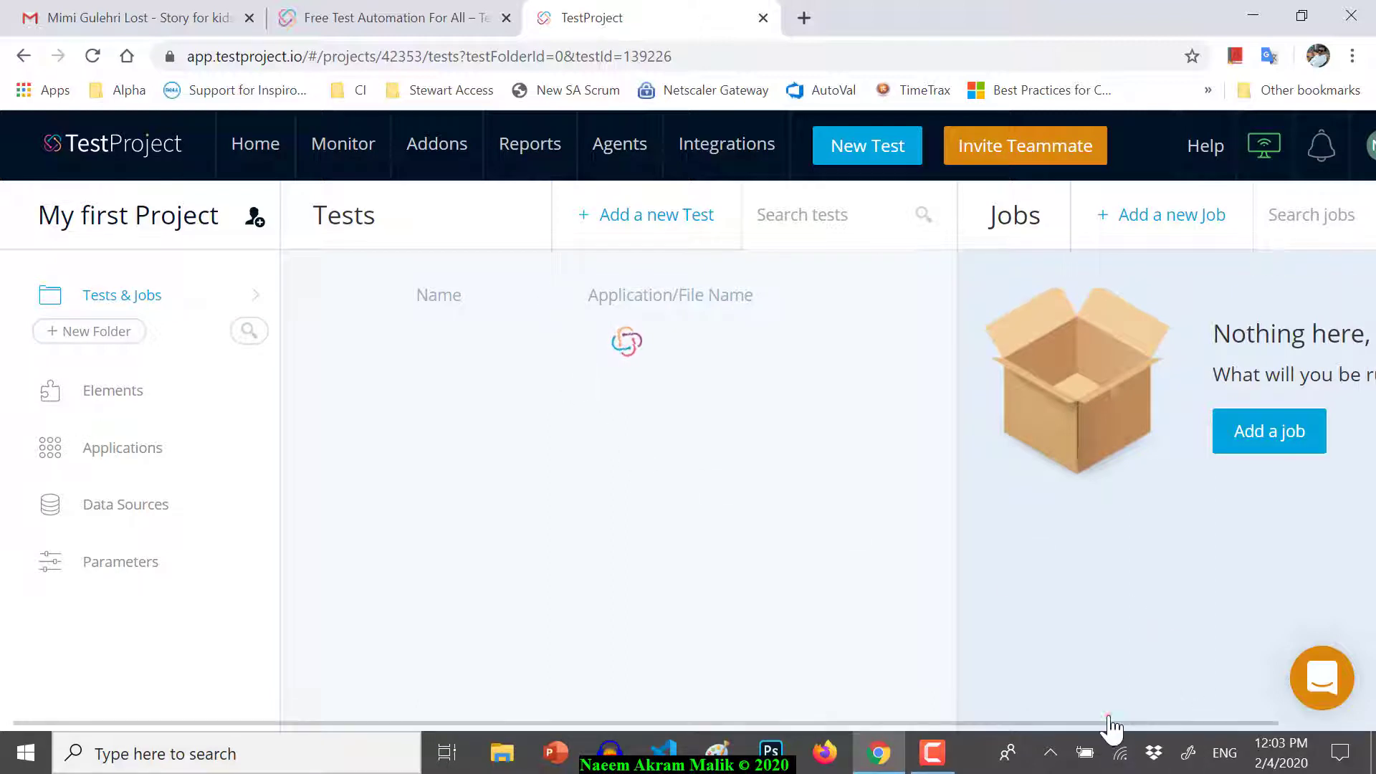
{"action": "left_click_drag", "start_coordinate": [1111, 722], "coordinate": [1259, 726]}
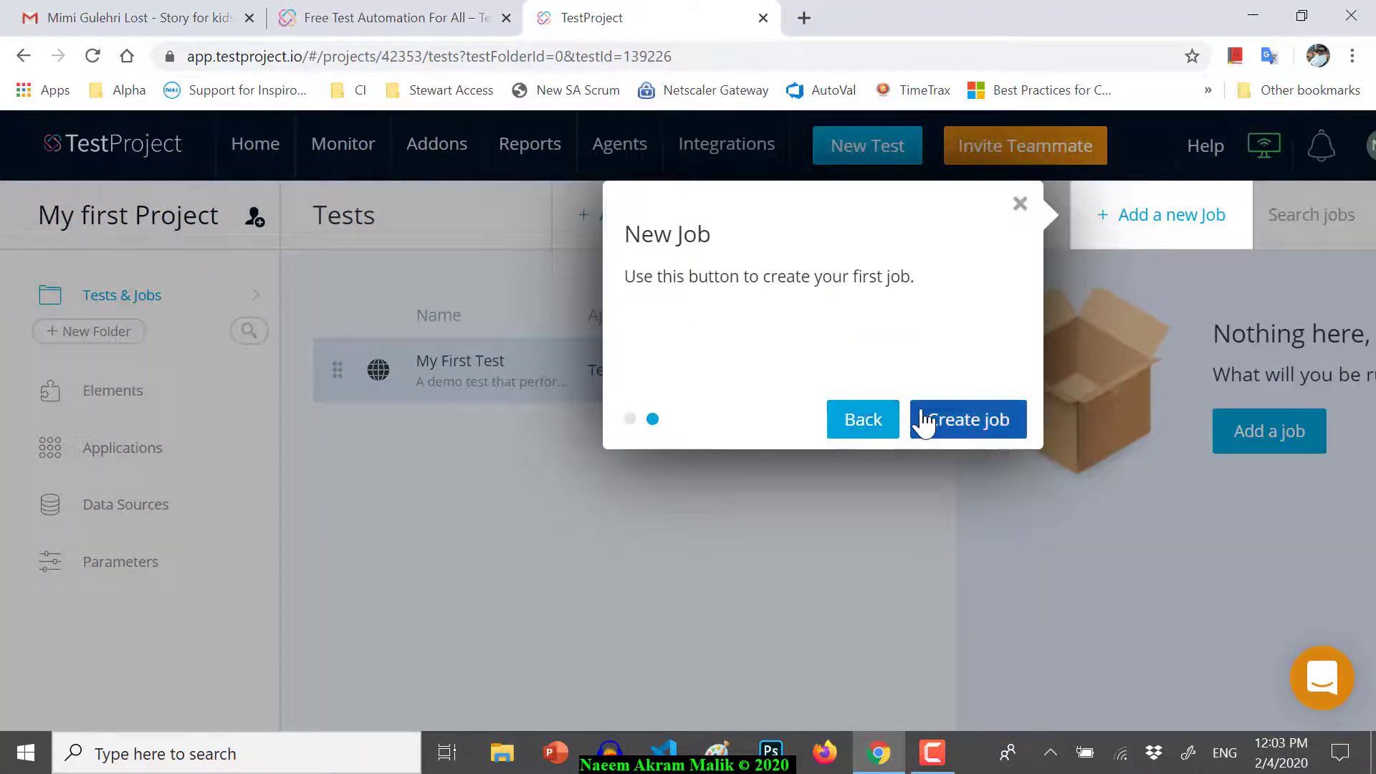
- Create web job 'Web Job 1', description 'Run TestProject samp…', running on NMHomePC in Chrome 79
{"action": "left_click", "coordinate": [959, 429]}
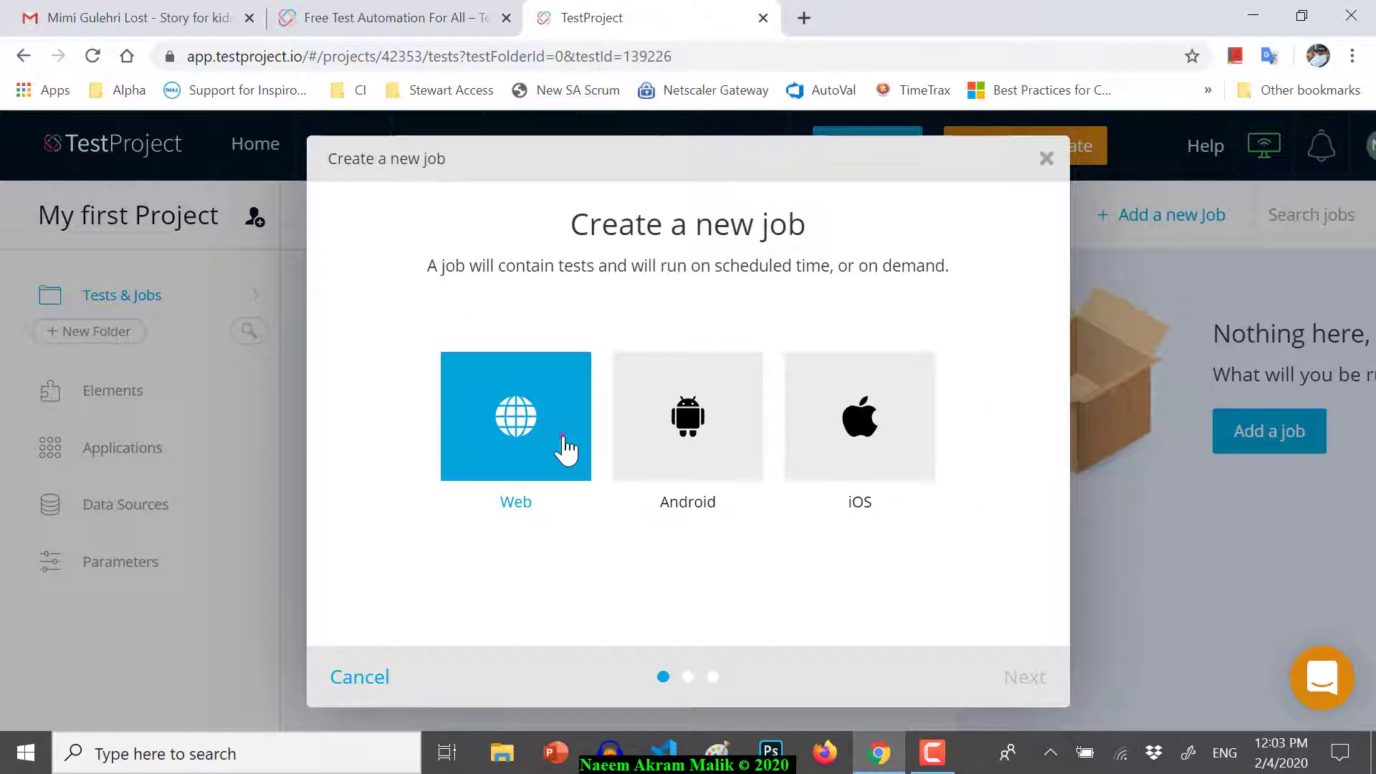
{"action": "left_click", "coordinate": [565, 446]}
{"action": "left_click", "coordinate": [1037, 675]}
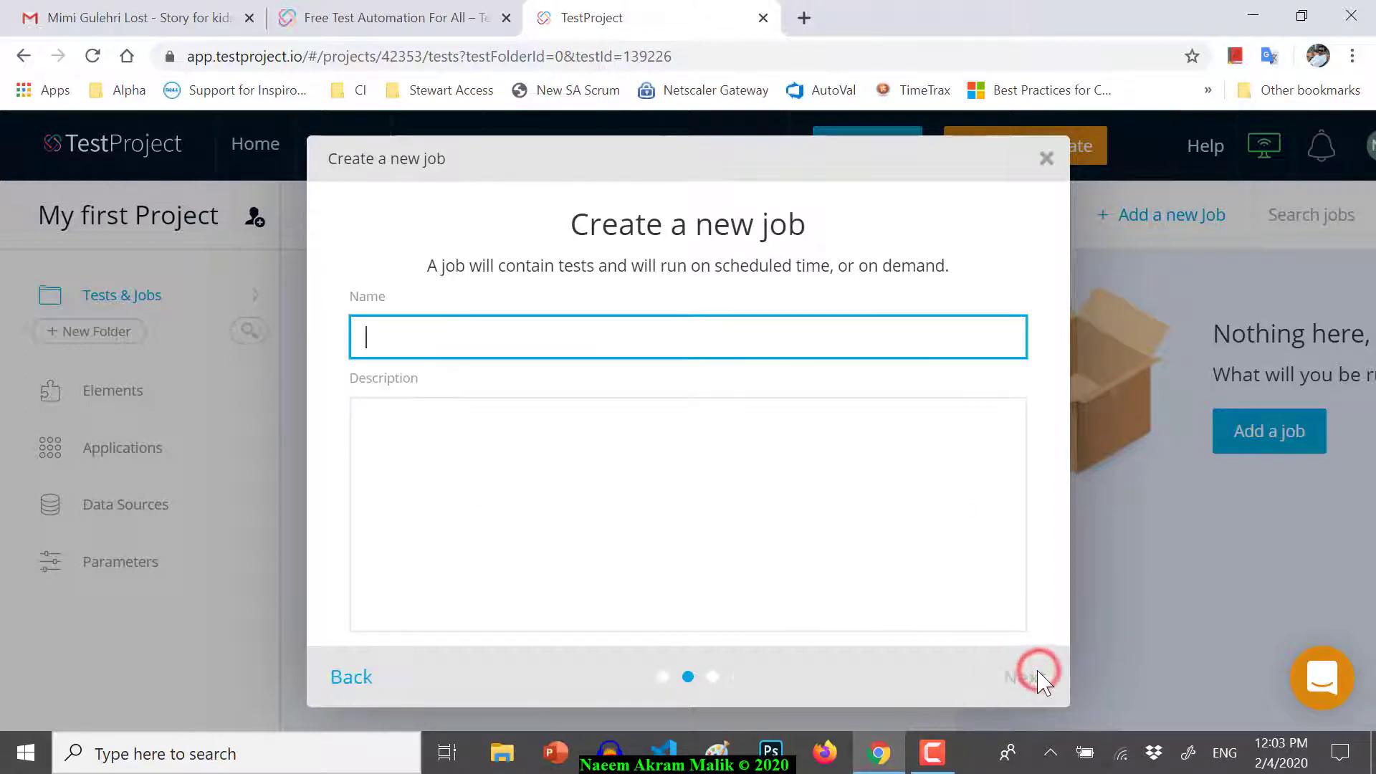
{"action": "type", "text": "Web Job 1"}
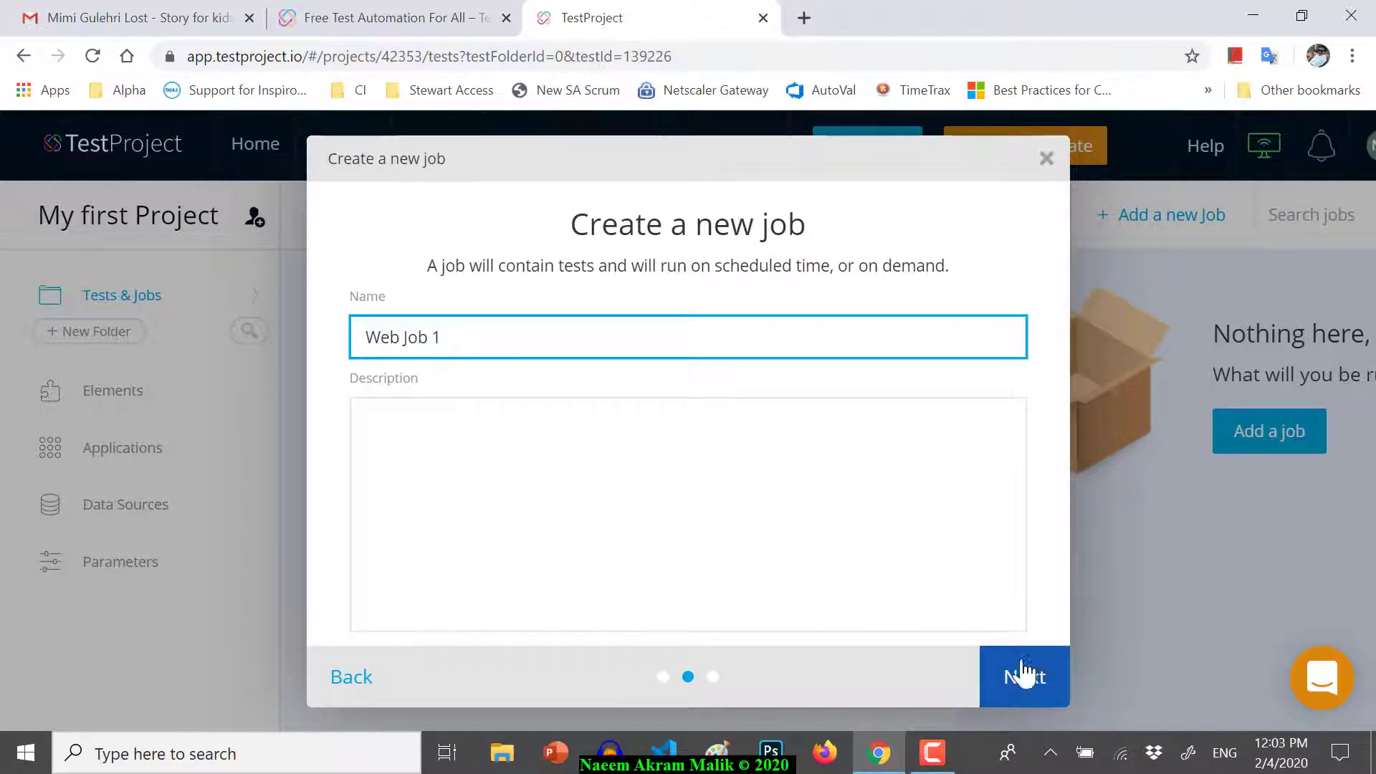
{"action": "left_click", "coordinate": [818, 545]}
{"action": "type", "text": "Run TestProject sample"}
{"action": "left_click", "coordinate": [1039, 689]}
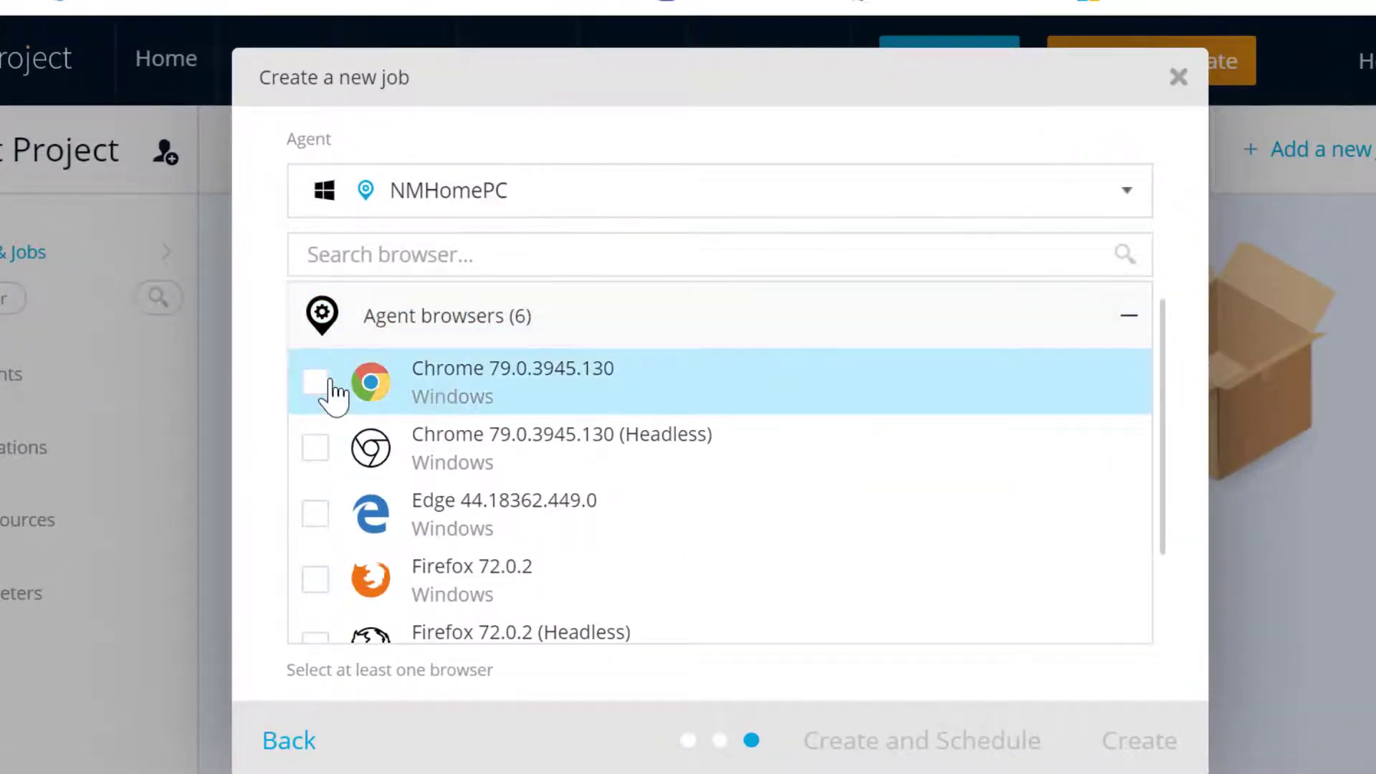
{"action": "left_click", "coordinate": [319, 385]}
{"action": "scroll", "coordinate": [795, 488], "scroll_direction": "down", "scroll_amount": 2}
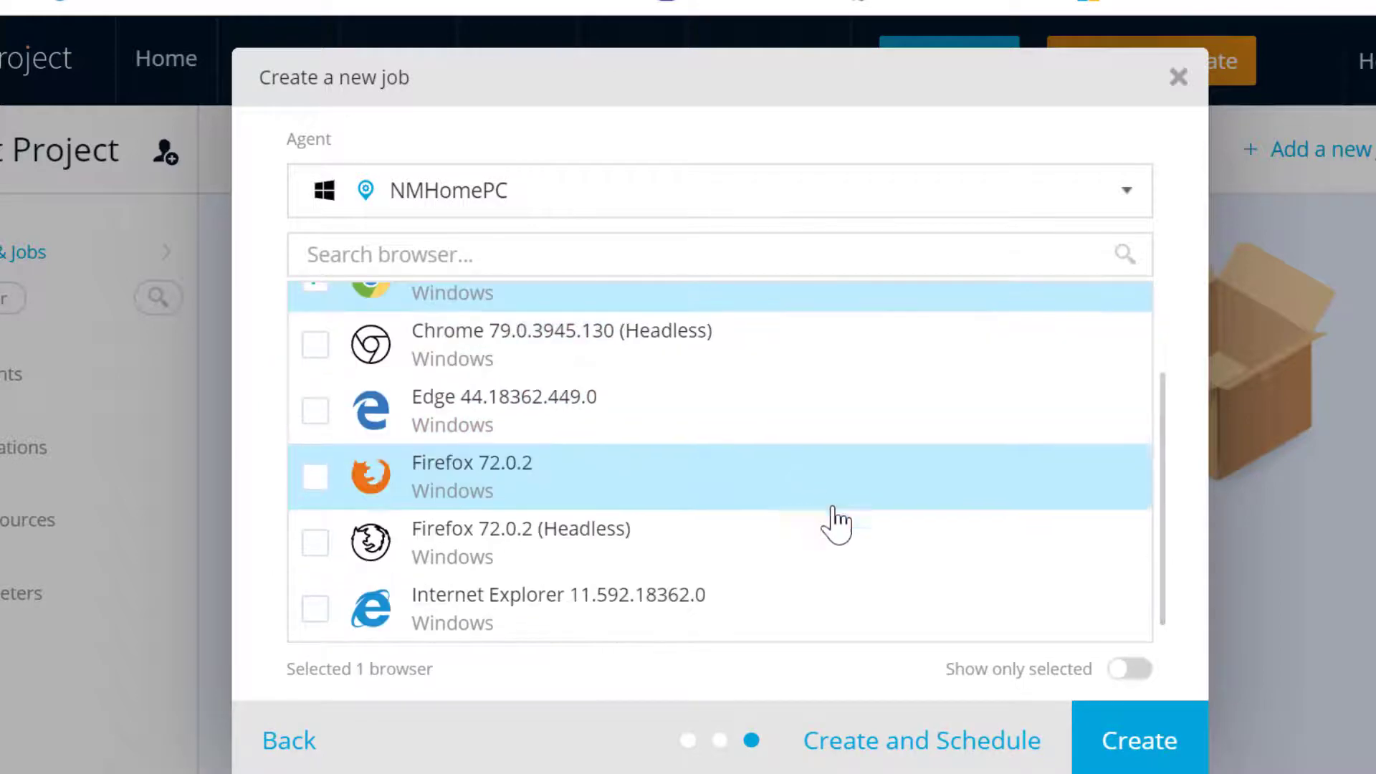
{"action": "left_click", "coordinate": [1128, 738]}
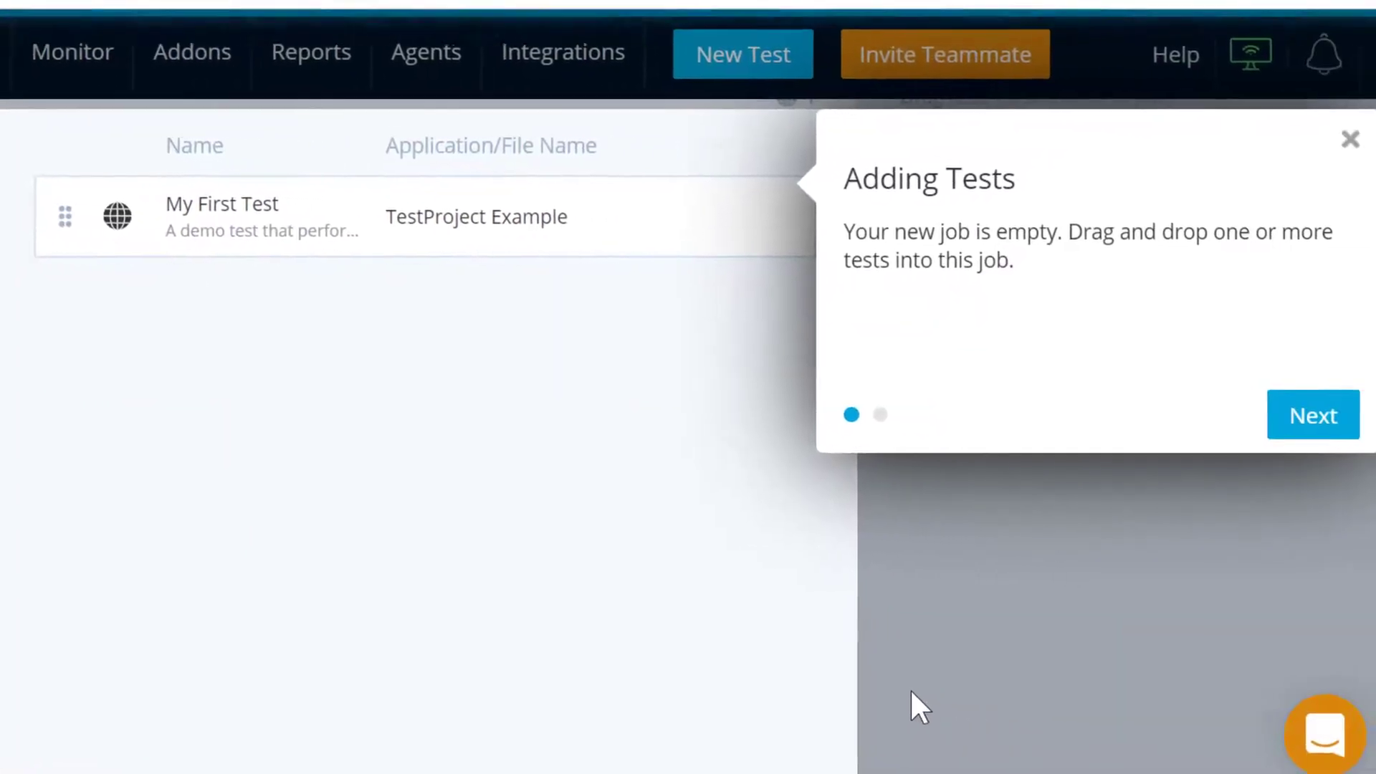
- Finish the guided tour and drag My First Test into Web Job 1
{"action": "left_click", "coordinate": [1280, 429]}
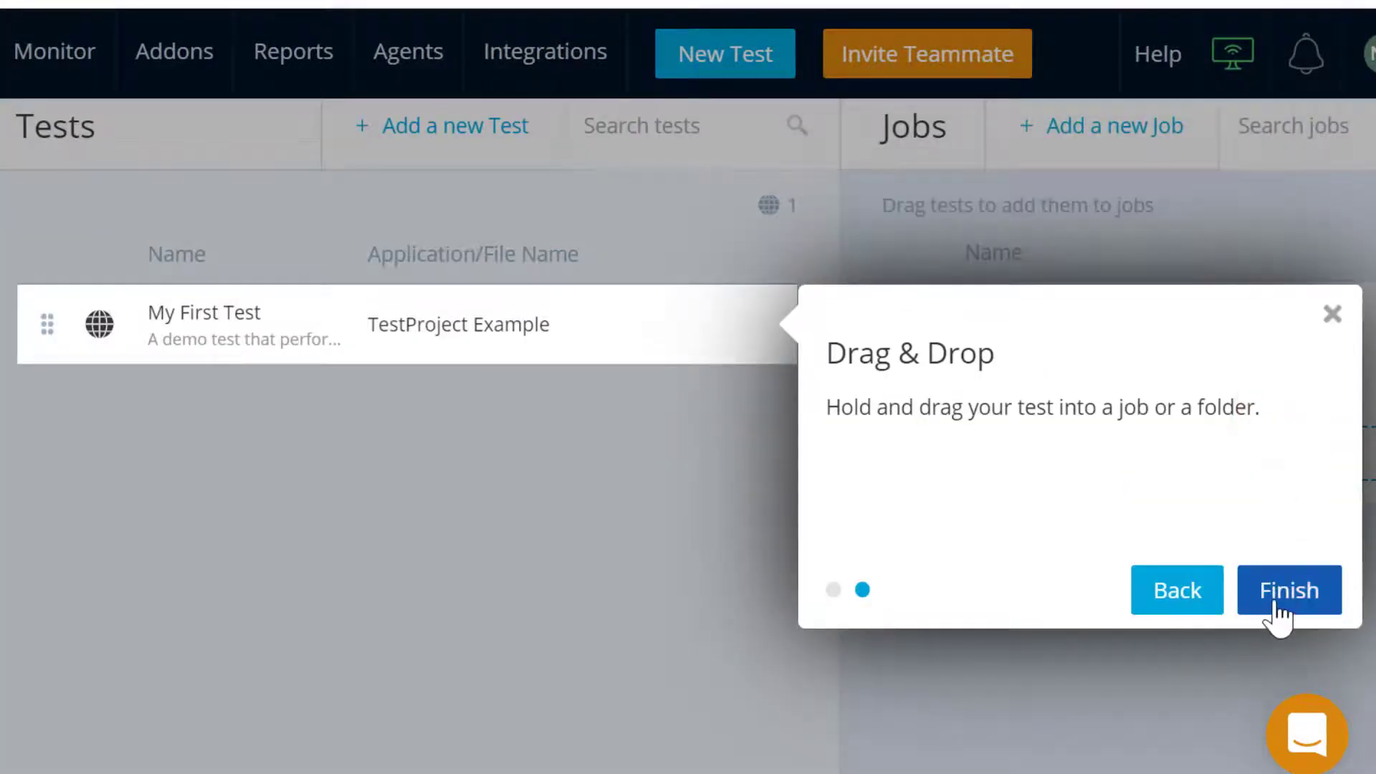
{"action": "left_click", "coordinate": [1276, 604]}
{"action": "left_click_drag", "start_coordinate": [434, 310], "coordinate": [1161, 476]}
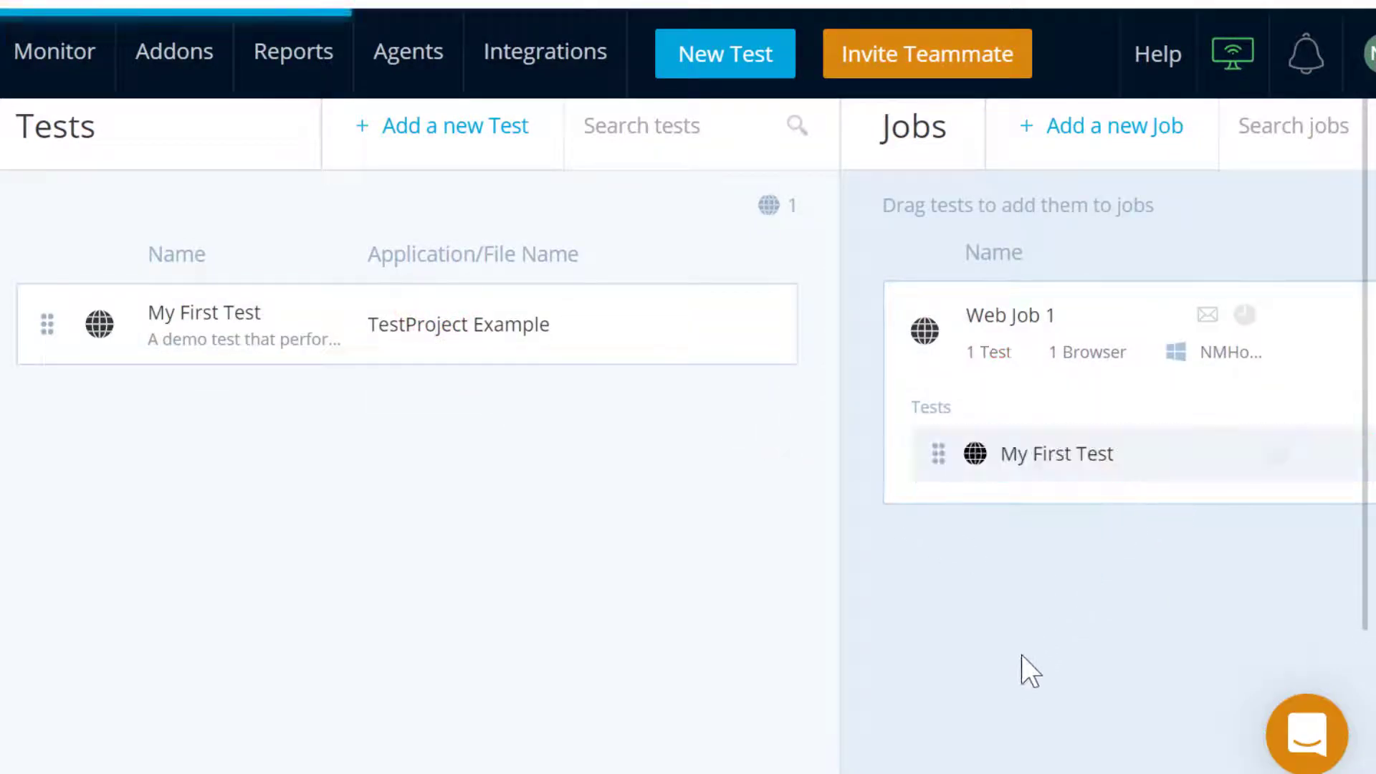
{"action": "left_click_drag", "start_coordinate": [960, 773], "coordinate": [1069, 773]}
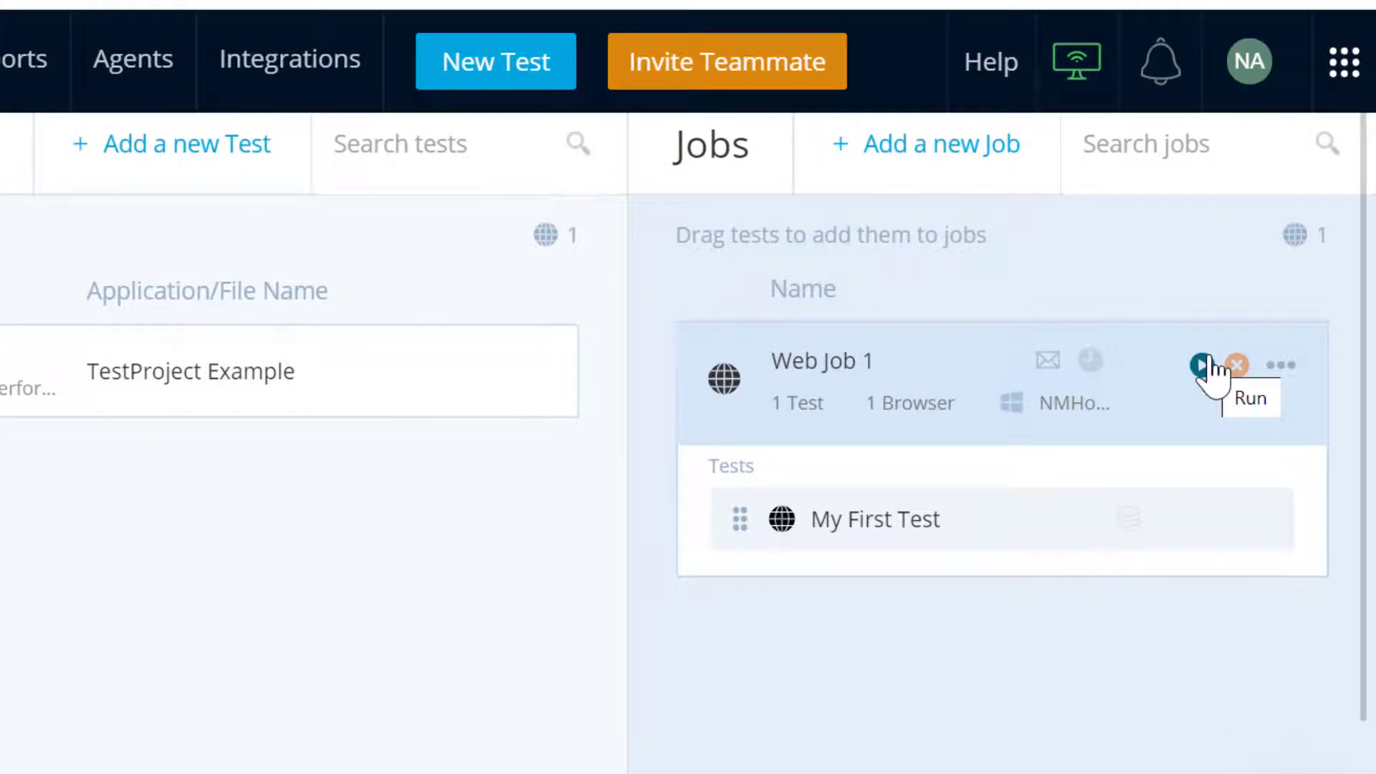
- Run Web Job 1, then view the Monitor dashboard showing one total job run
{"action": "left_click", "coordinate": [1203, 366]}
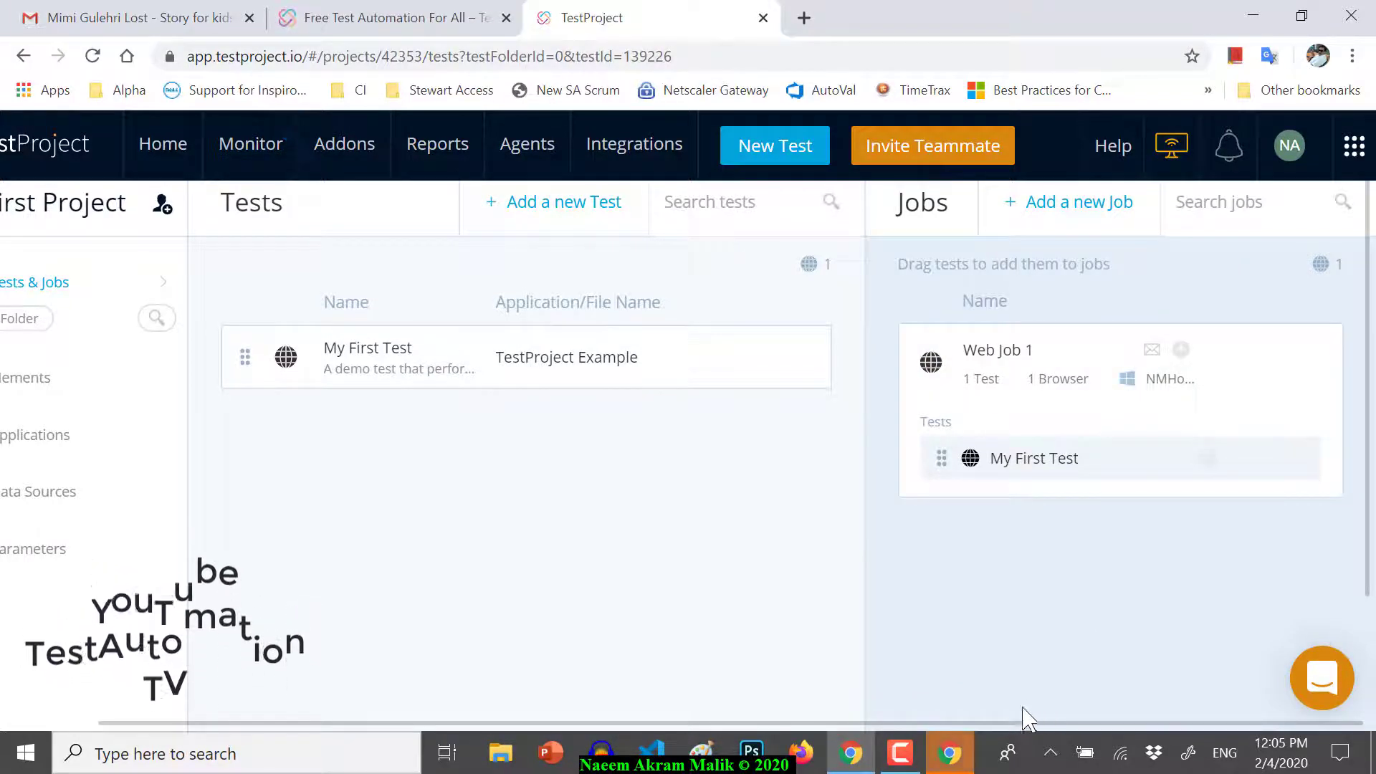
{"action": "left_click", "coordinate": [951, 761]}
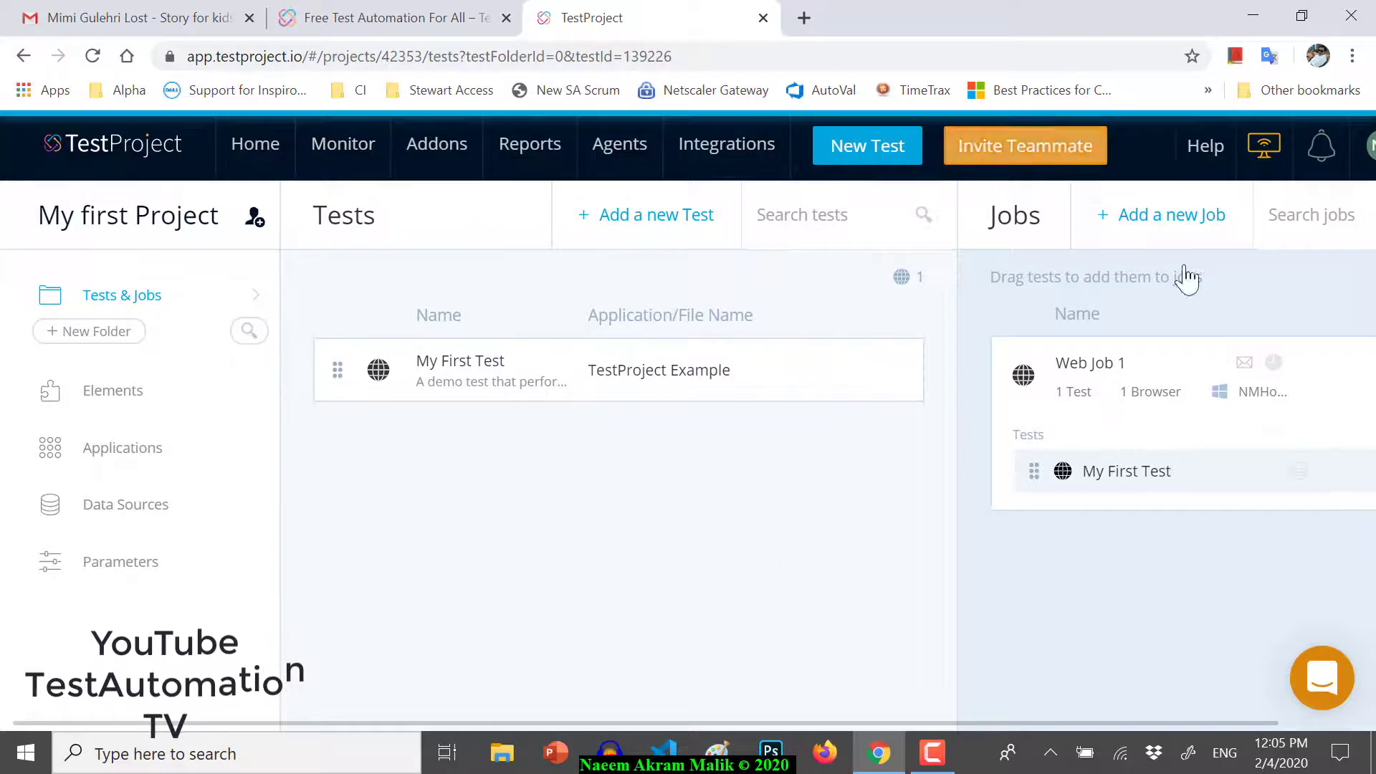
{"action": "left_click_drag", "start_coordinate": [1113, 720], "coordinate": [603, 653]}
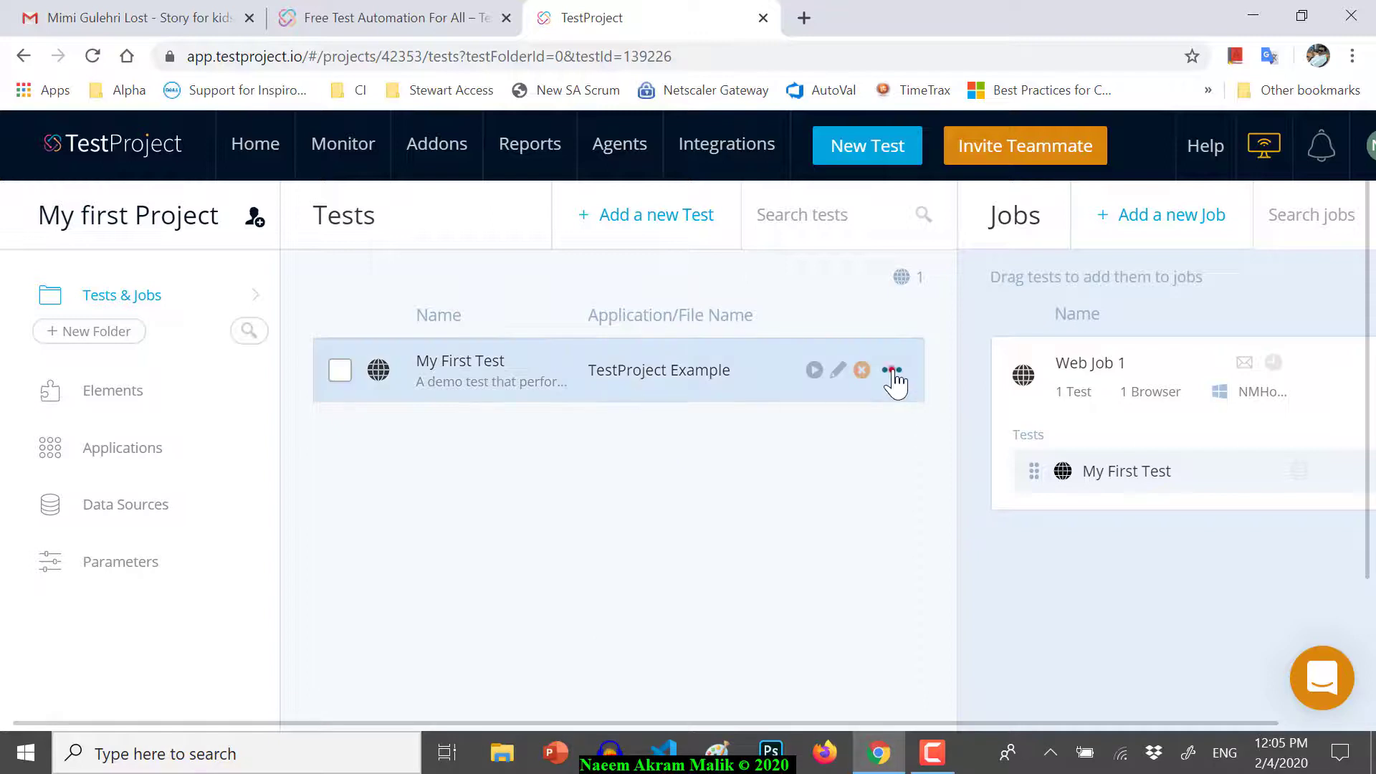
{"action": "left_click", "coordinate": [892, 373]}
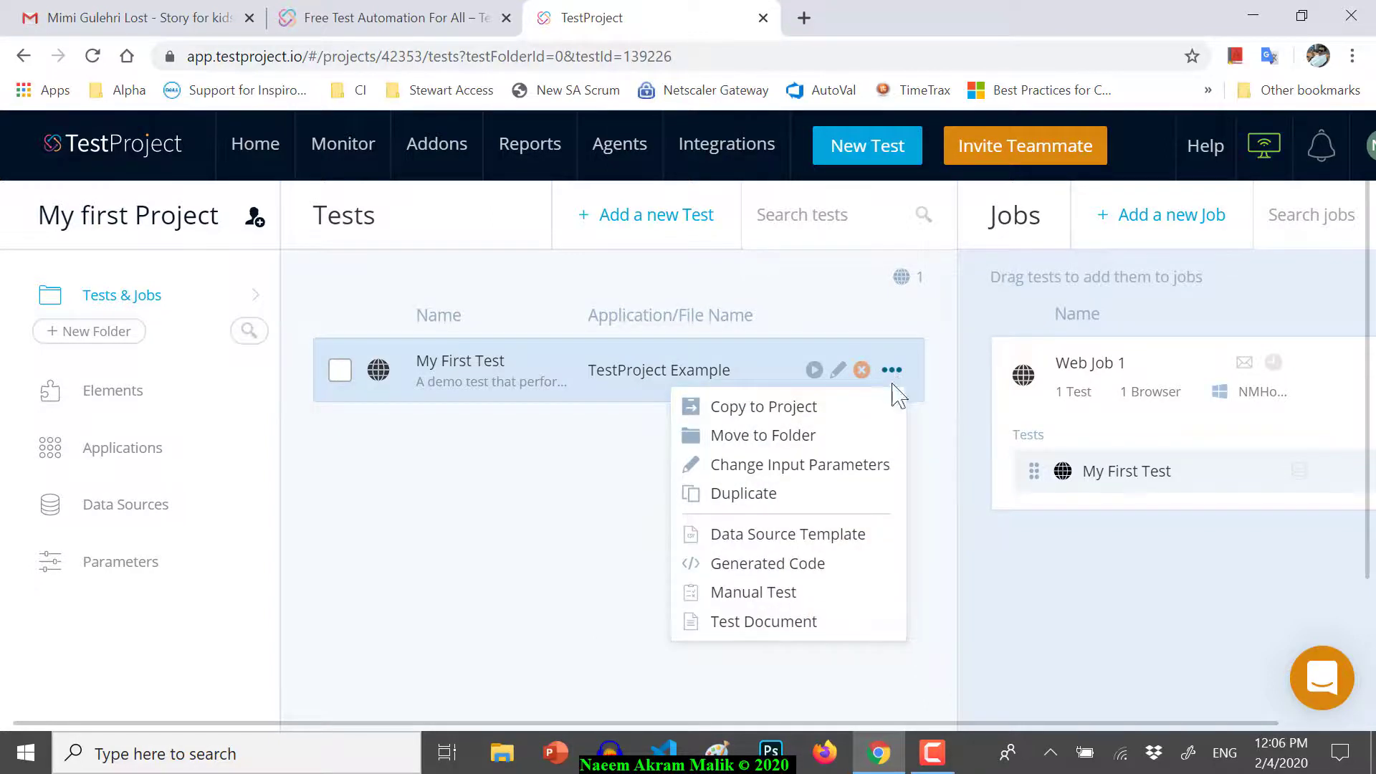
{"action": "left_click", "coordinate": [356, 143]}
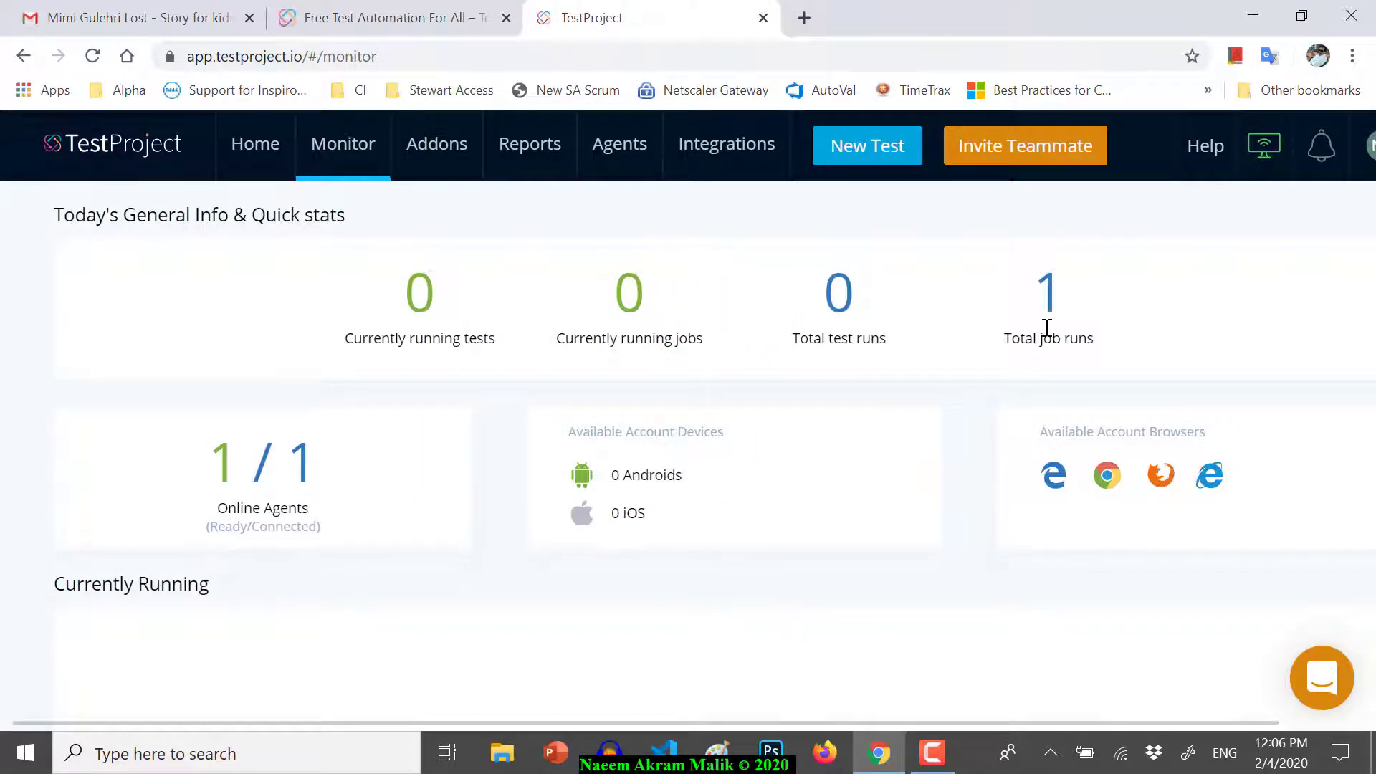
- Scroll to Latest Runs and open the green Passed report for Web Job 1
{"action": "scroll", "coordinate": [1021, 430], "scroll_direction": "down", "scroll_amount": 1}
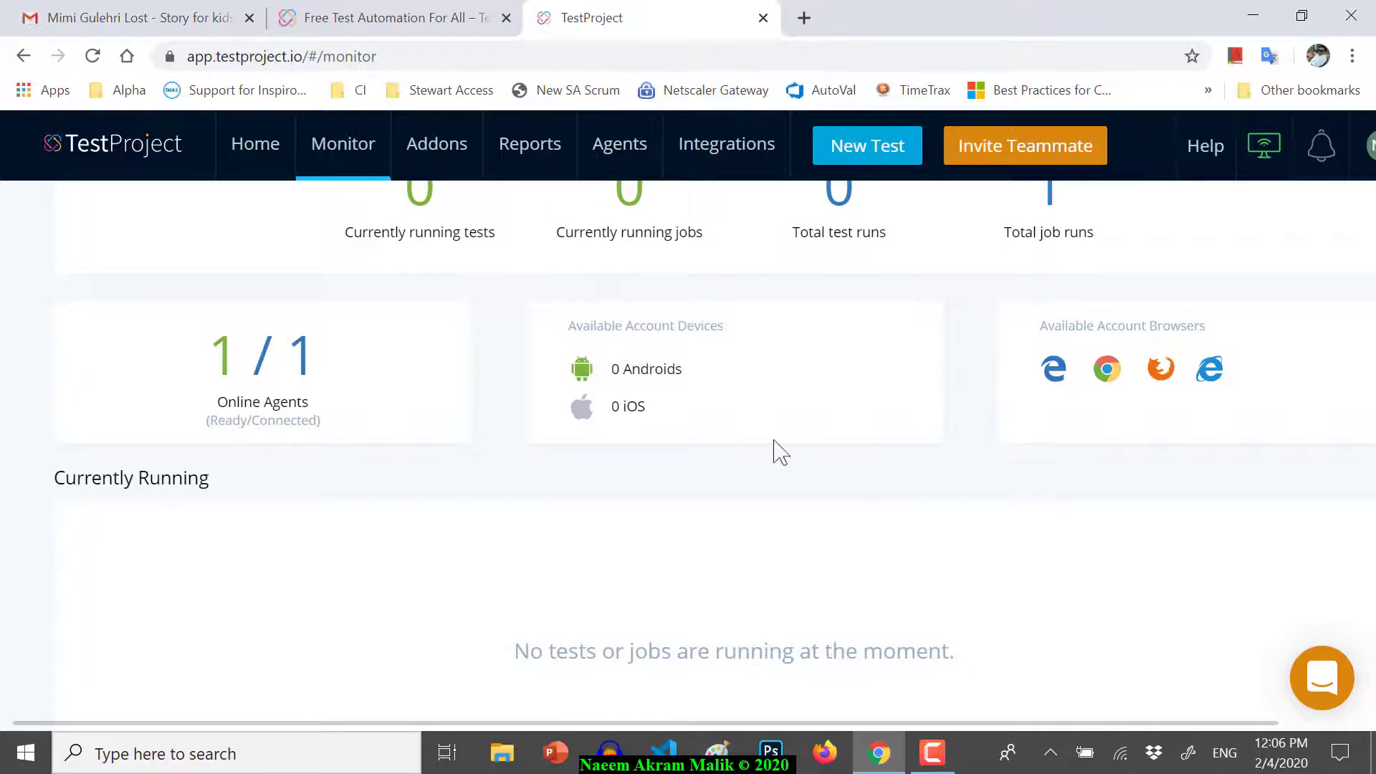
{"action": "scroll", "coordinate": [717, 417], "scroll_direction": "down", "scroll_amount": 2}
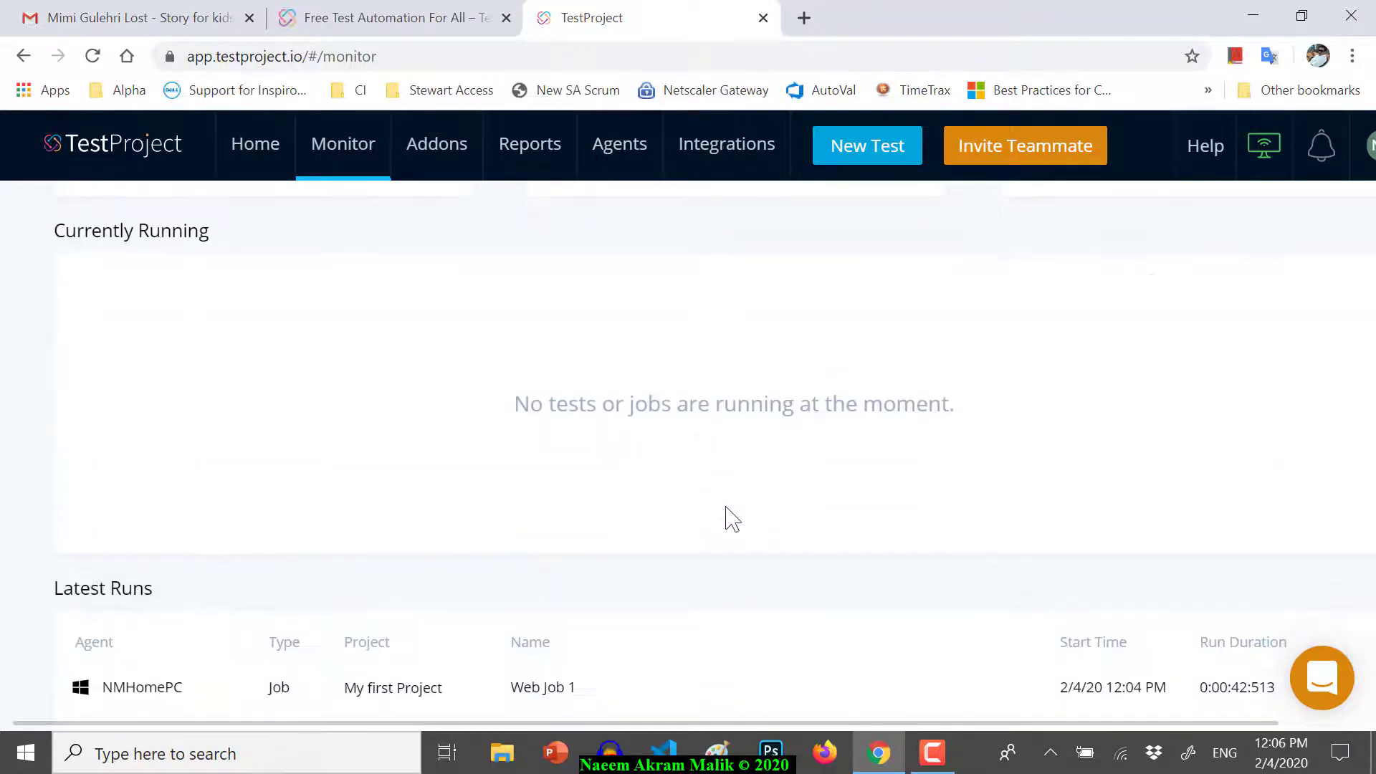
{"action": "scroll", "coordinate": [774, 571], "scroll_direction": "down", "scroll_amount": 3}
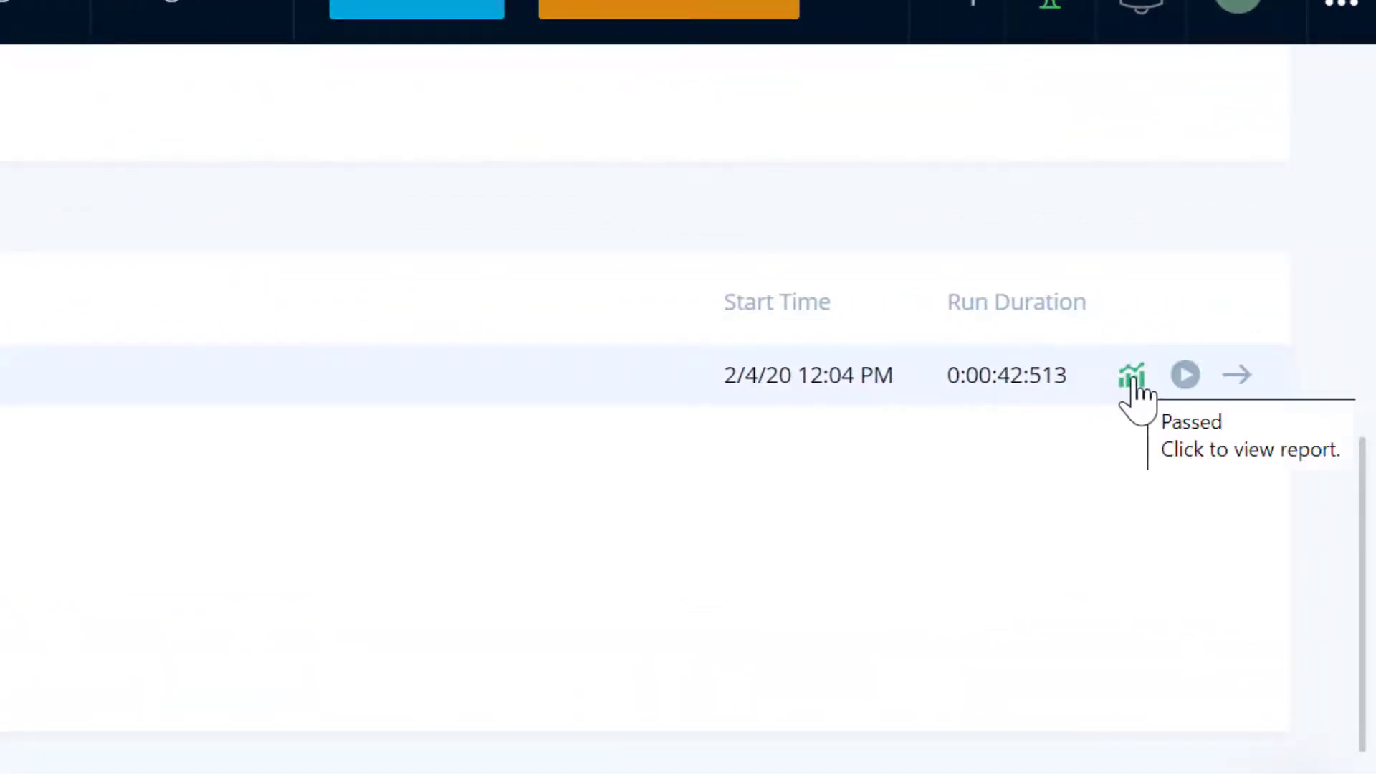
{"action": "left_click", "coordinate": [1132, 376]}
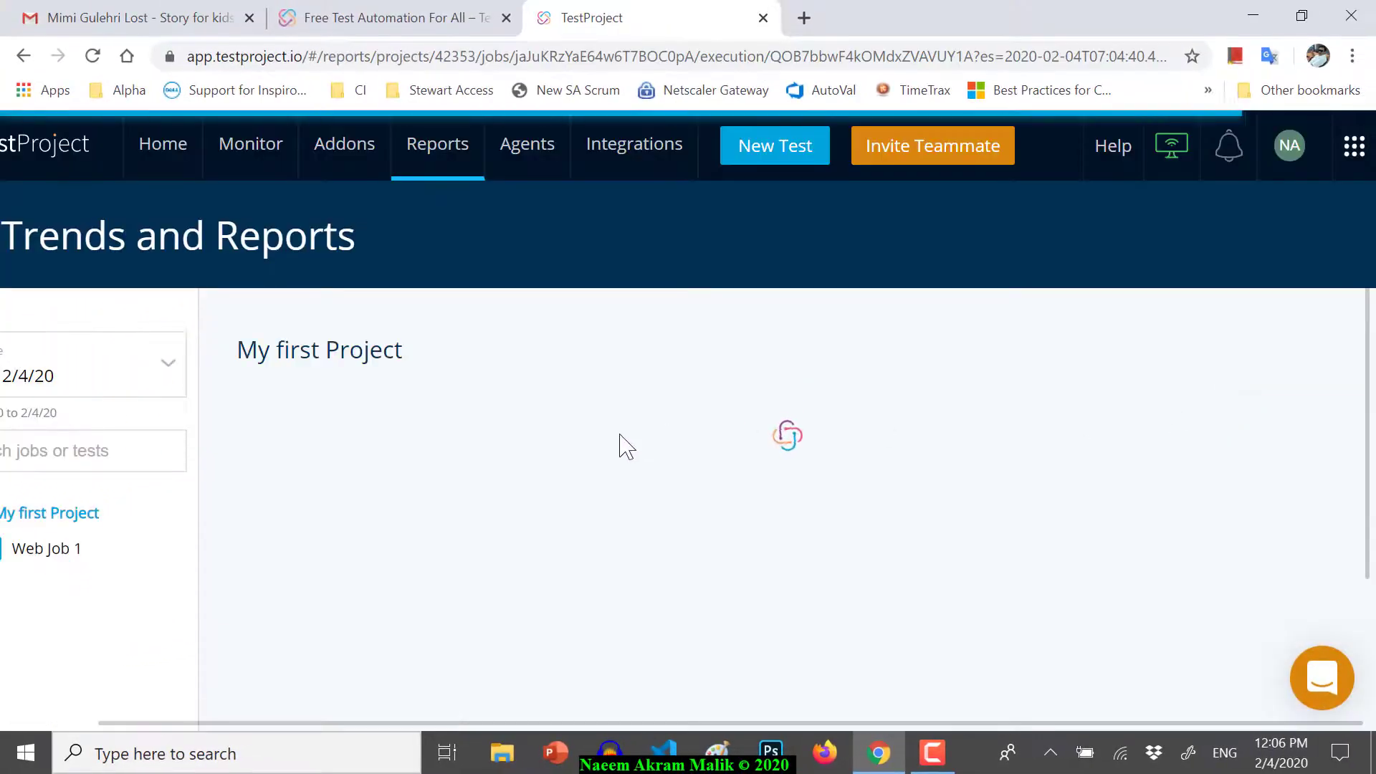
- Scroll through the Web Job 1 report showing My First Test passed at 100%
{"action": "scroll", "coordinate": [681, 515], "scroll_direction": "down", "scroll_amount": 1}
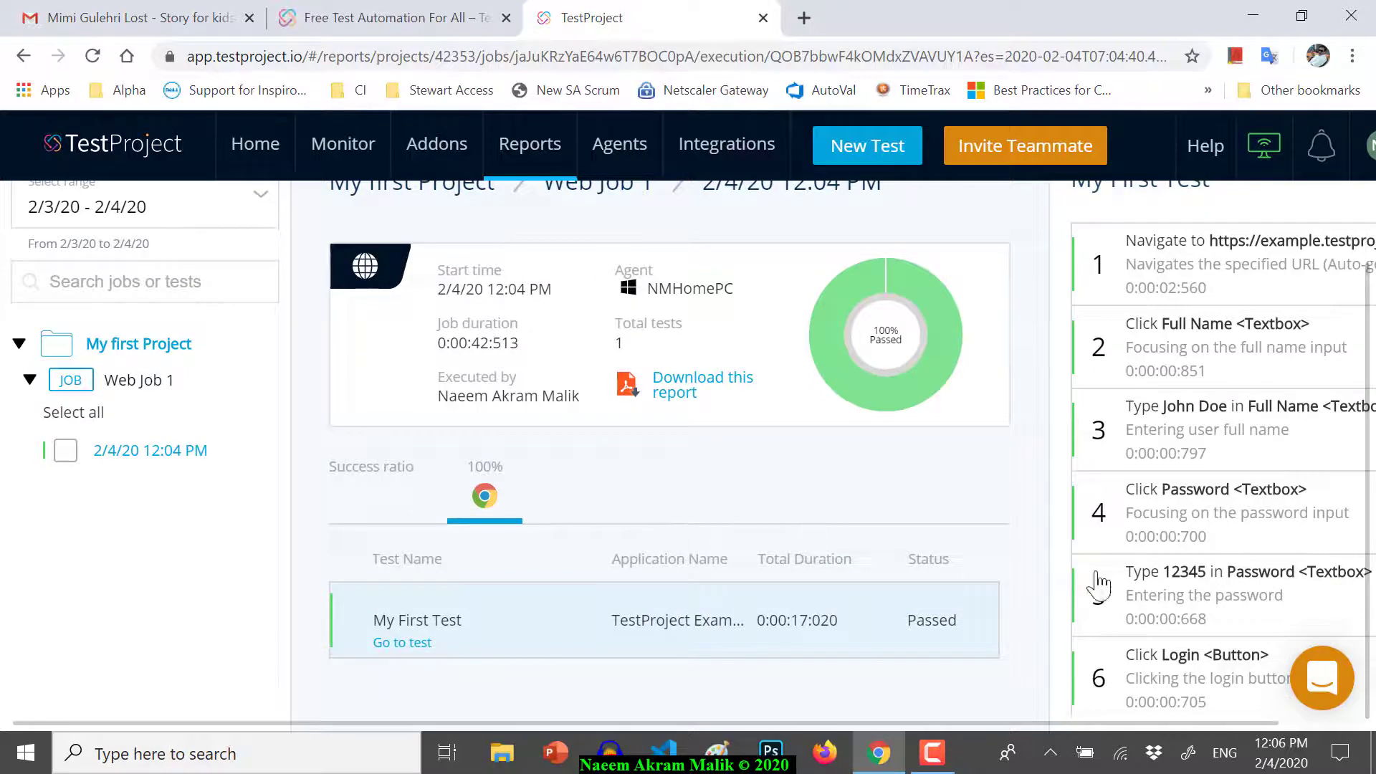
{"action": "scroll", "coordinate": [1084, 723], "scroll_direction": "right", "scroll_amount": 2}
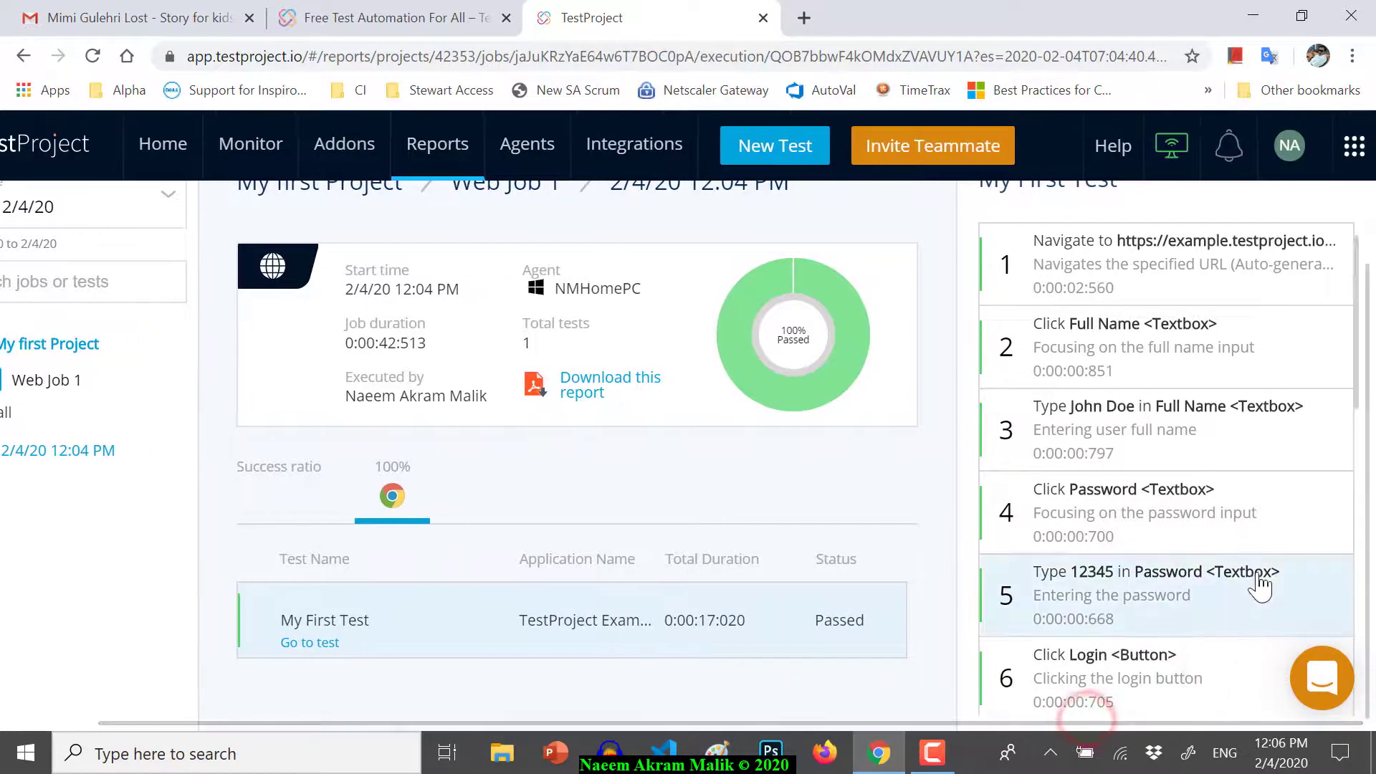
{"action": "scroll", "coordinate": [817, 479], "scroll_direction": "up", "scroll_amount": 2}
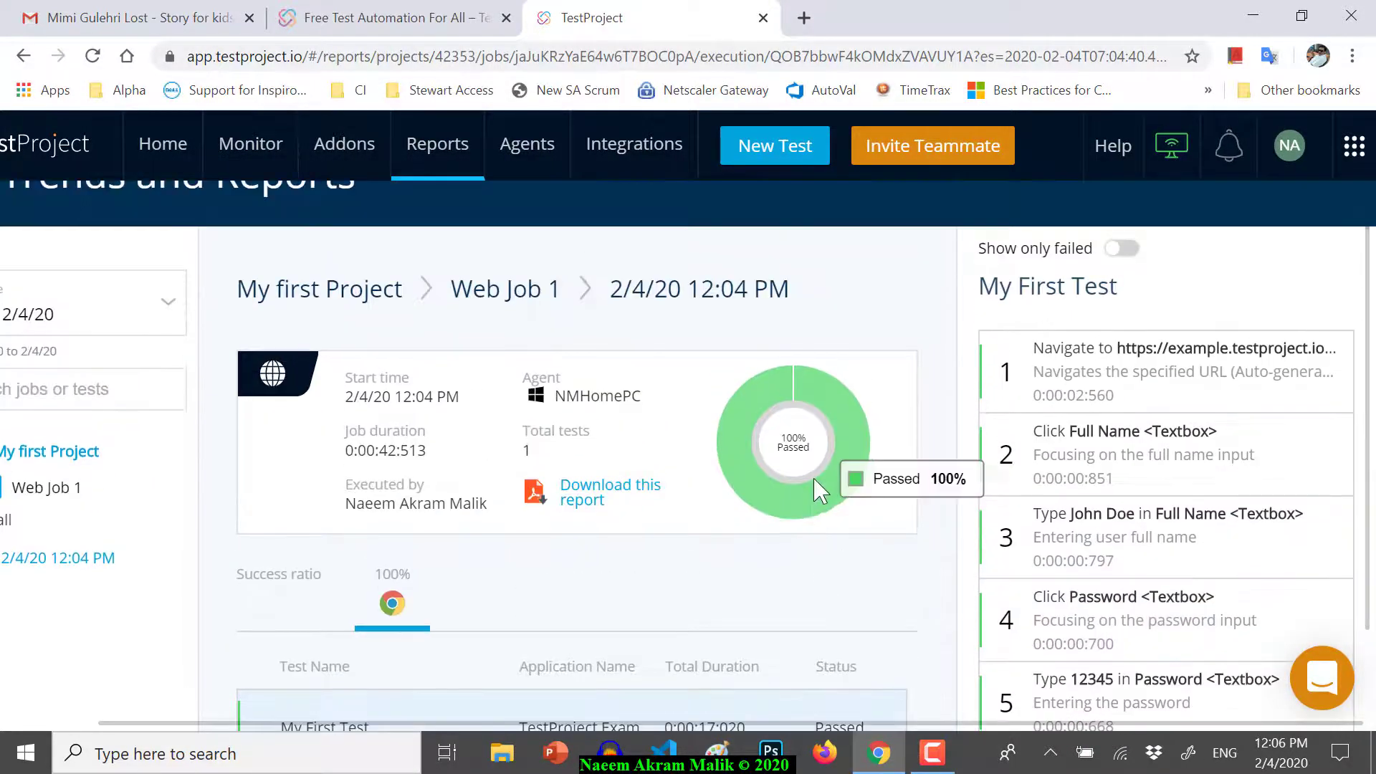
{"action": "scroll", "coordinate": [816, 494], "scroll_direction": "up", "scroll_amount": 1}
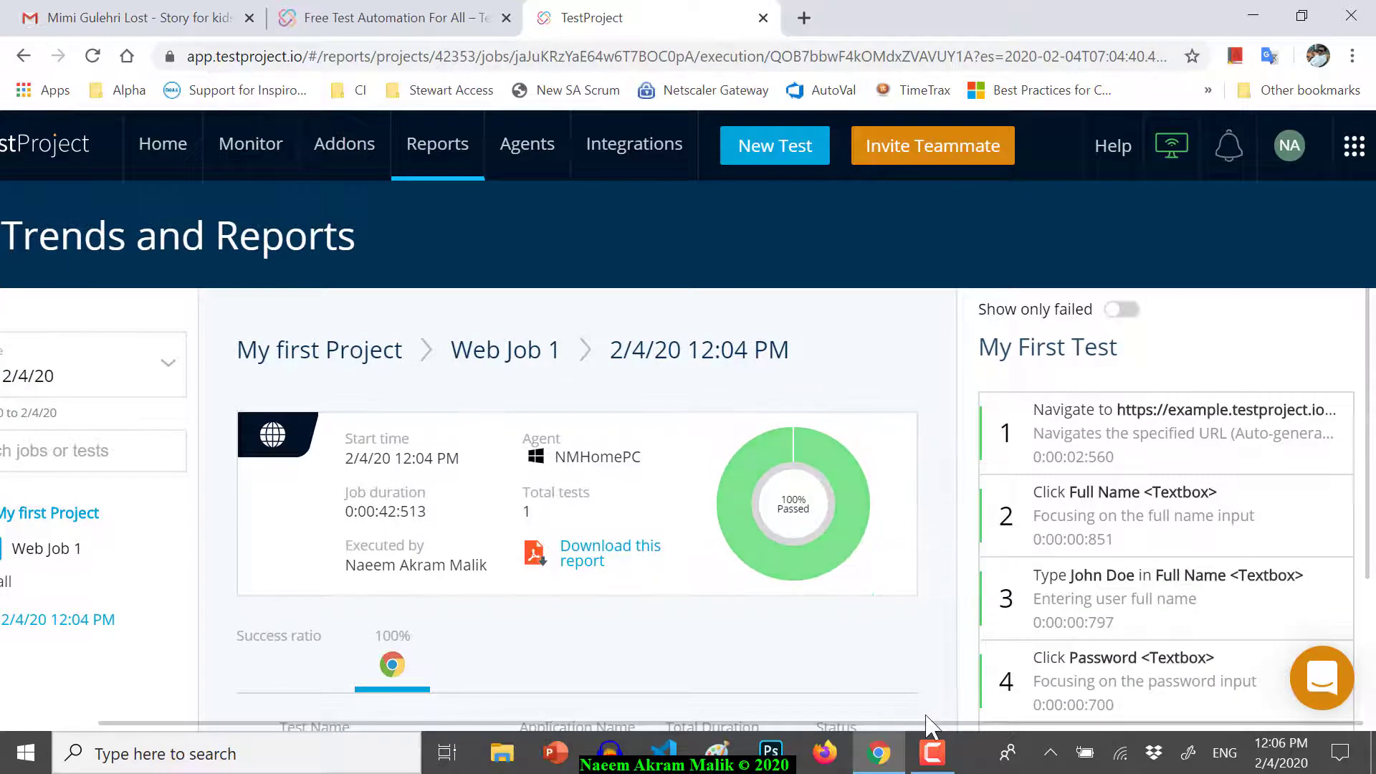
{"action": "left_click_drag", "start_coordinate": [936, 726], "coordinate": [888, 638]}
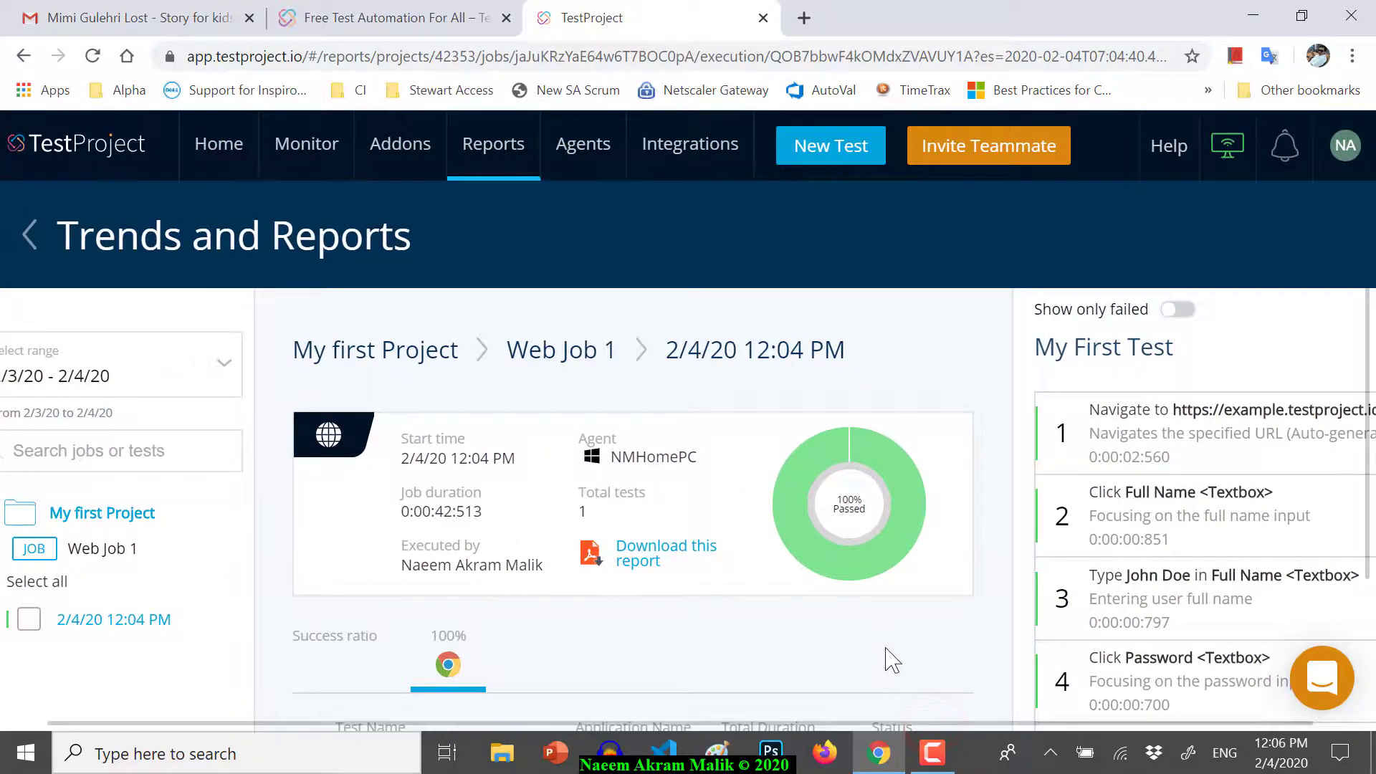
- Open a new blank browser tab with Ctrl+T
{"action": "key", "text": "ctrl+t"}
{"action": "scroll", "coordinate": [886, 523], "scroll_direction": "down", "scroll_amount": 3}
{"action": "scroll", "coordinate": [886, 524], "scroll_direction": "up", "scroll_amount": 1}
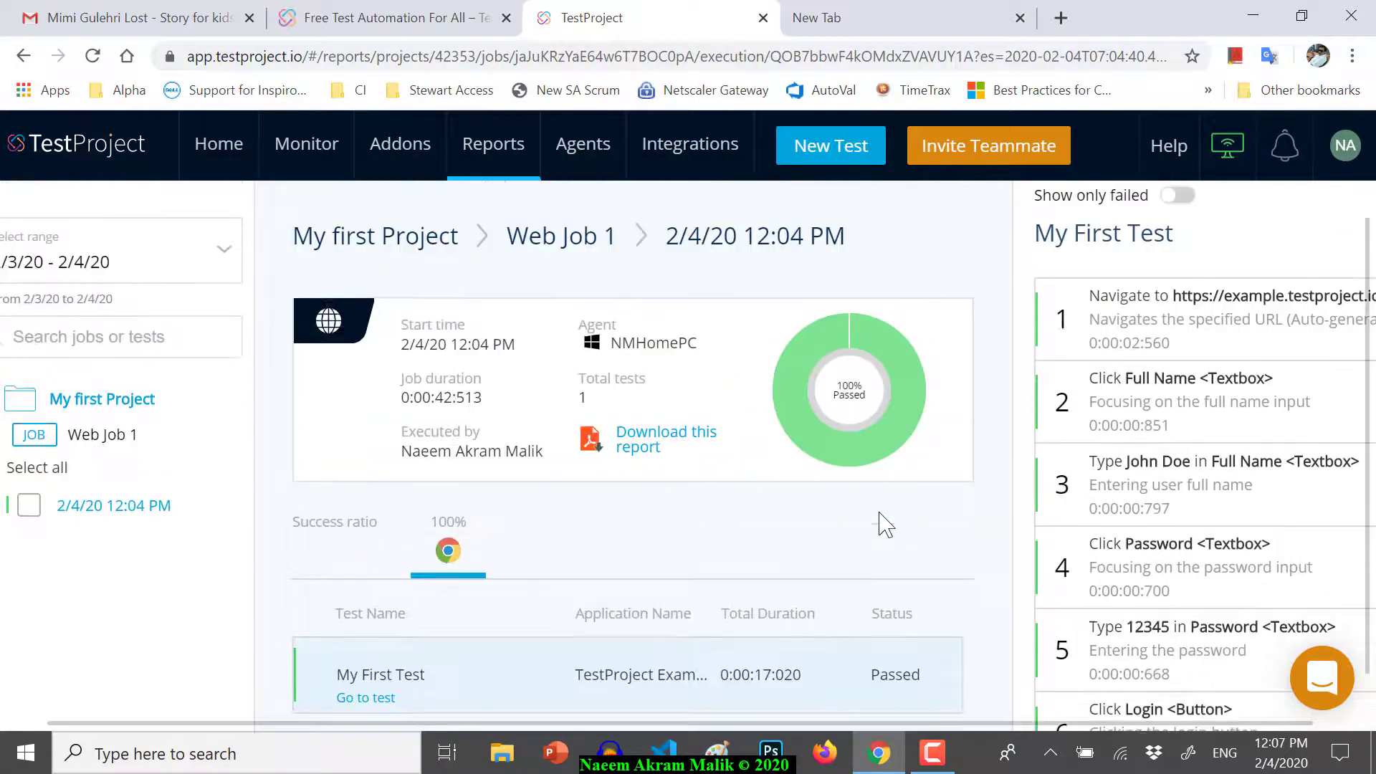
{"action": "scroll", "coordinate": [886, 523], "scroll_direction": "up", "scroll_amount": 2}
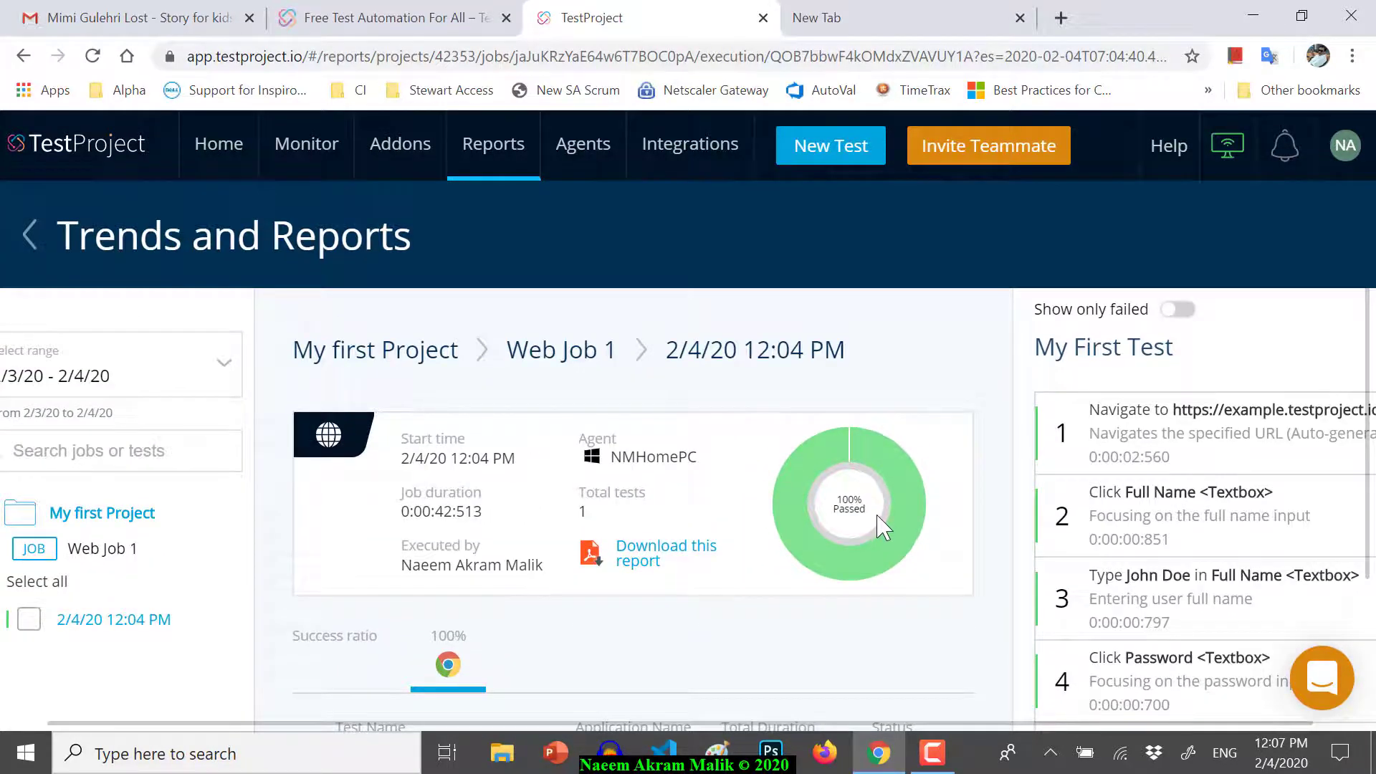
{"action": "scroll", "coordinate": [878, 525], "scroll_direction": "down", "scroll_amount": 3}
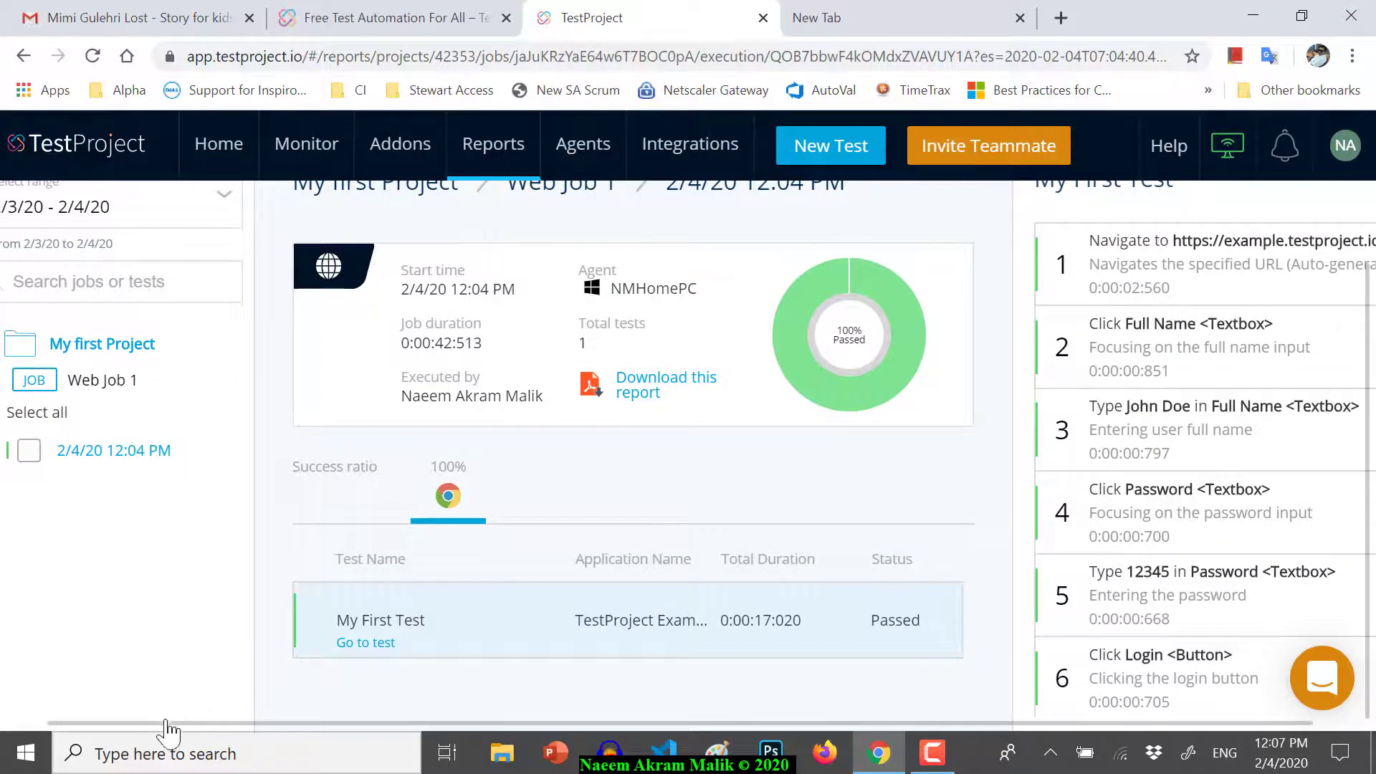
{"action": "left_click_drag", "start_coordinate": [153, 724], "coordinate": [122, 723]}
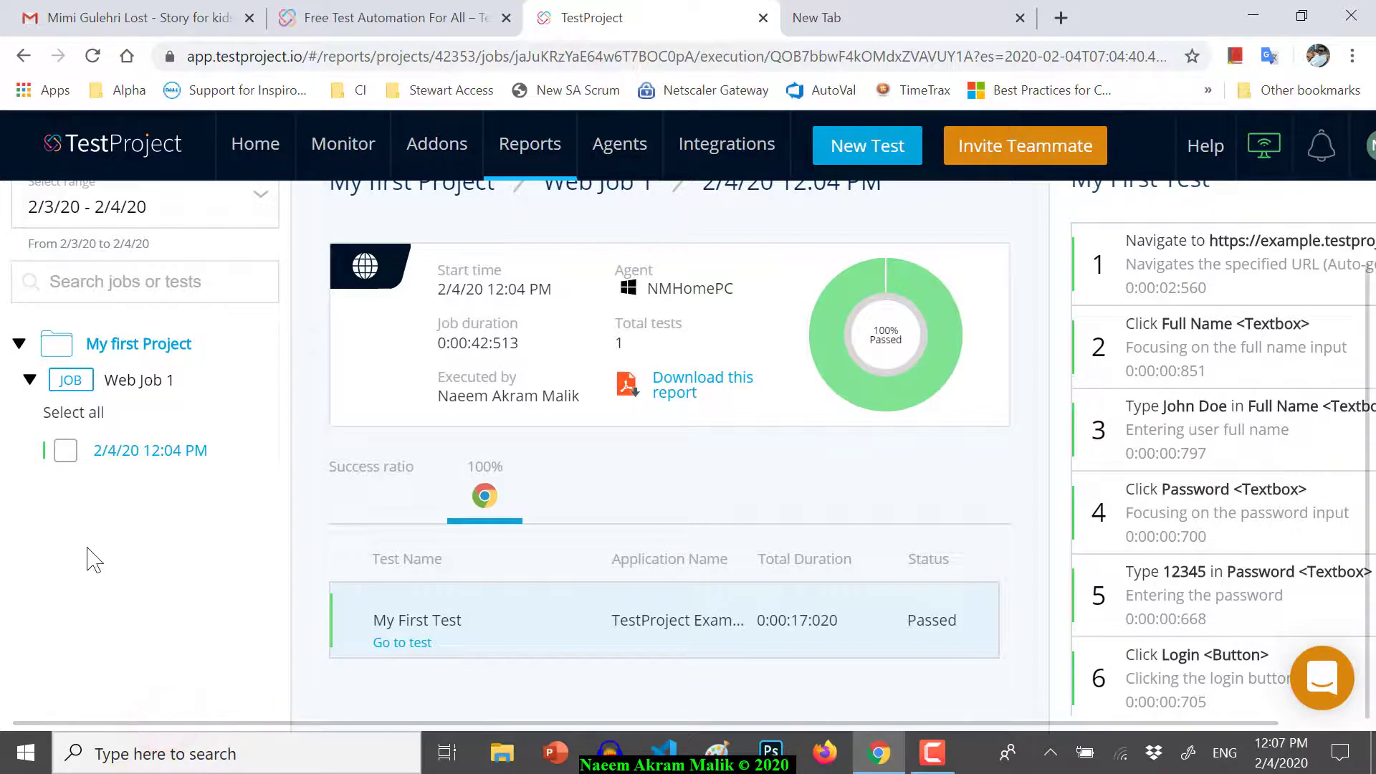